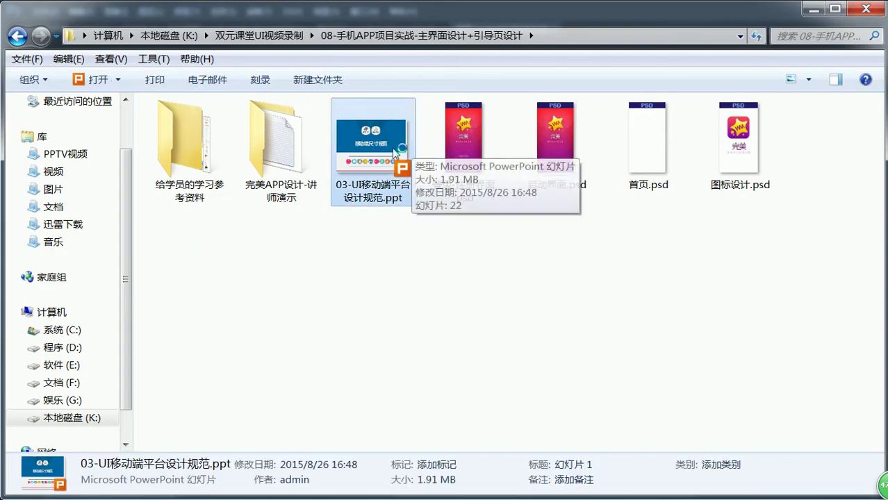
Open 03-UI移动端平台设计规范.ppt and examine slide 5 for the heights of the interface bars.
{"action": "double_click", "coordinate": [372, 159]}
{"action": "left_click", "coordinate": [33, 422]}
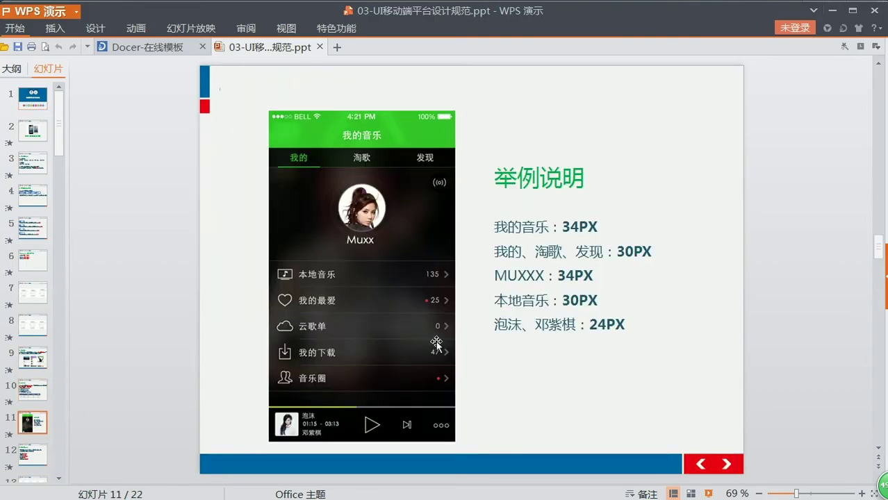
{"action": "left_click", "coordinate": [29, 361]}
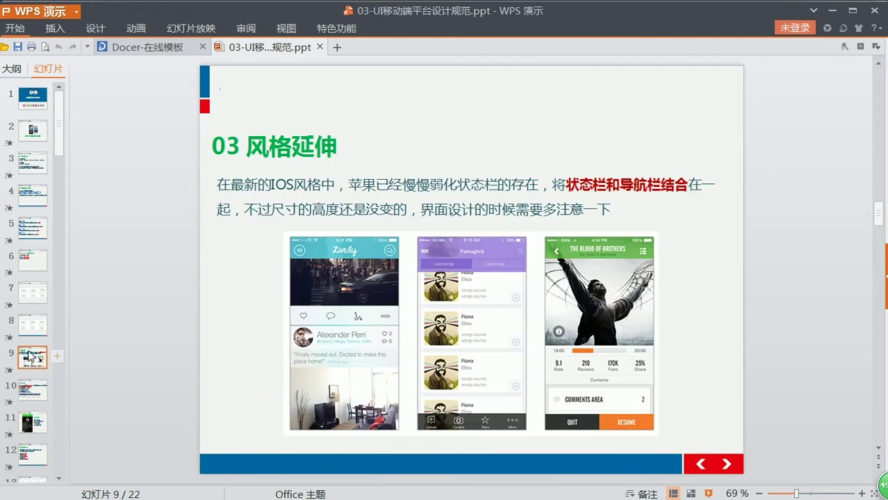
{"action": "left_click", "coordinate": [33, 228]}
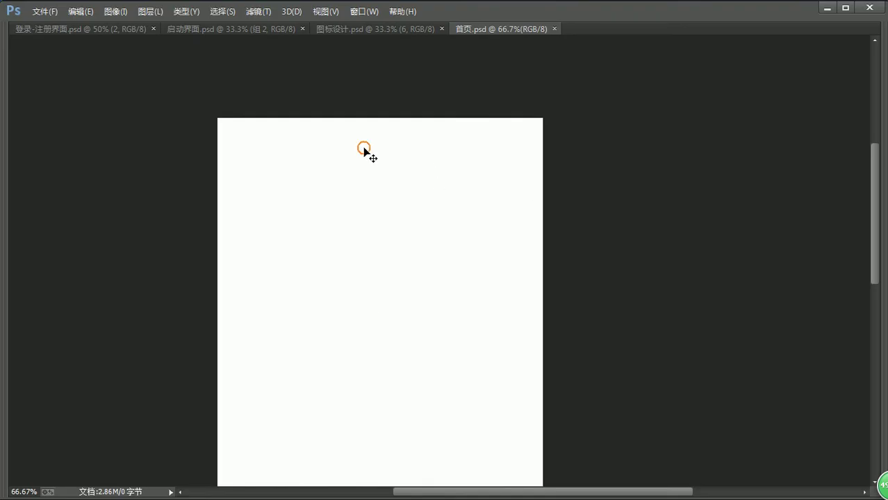
Switch to 首页.psd in Photoshop and create a dark blue rectangle shape of 750 × 40 px.
{"action": "key", "text": "Tab"}
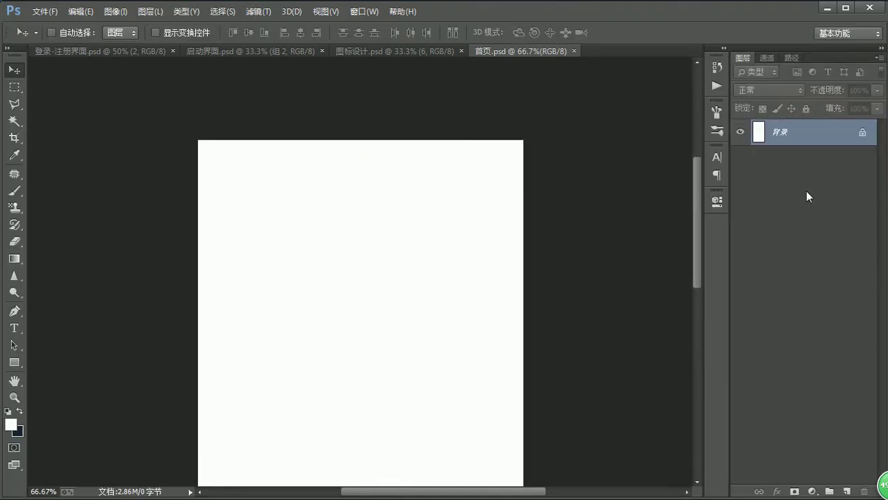
{"action": "key", "text": "u"}
{"action": "key", "text": "v"}
{"action": "key", "text": "u"}
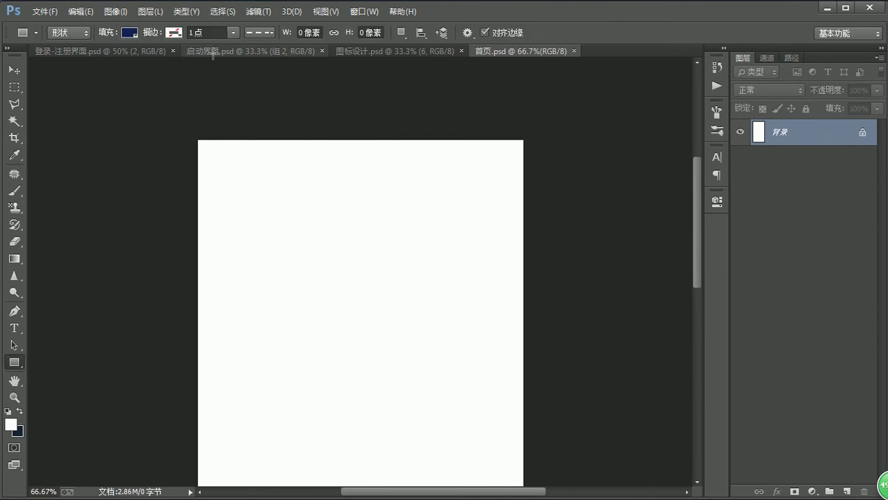
{"action": "left_click", "coordinate": [234, 39]}
{"action": "type", "text": "750"}
{"action": "key", "text": "Tab"}
{"action": "type", "text": "40"}
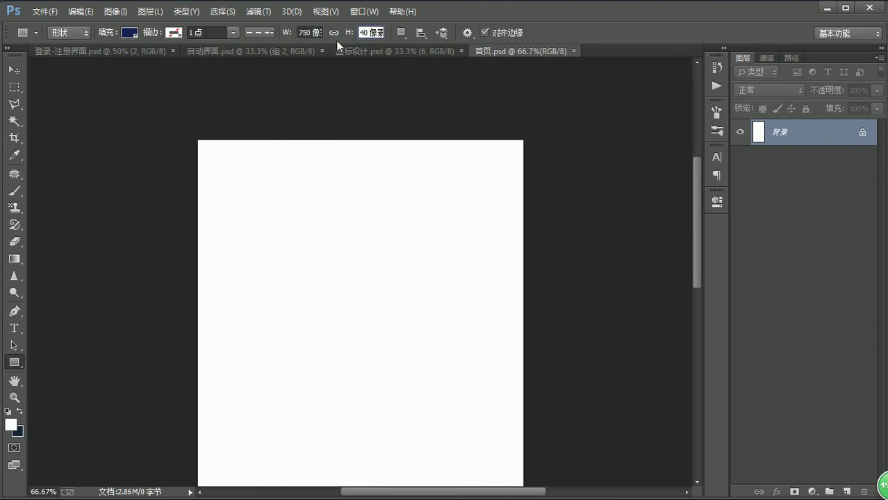
{"action": "left_click", "coordinate": [386, 229]}
{"action": "left_click", "coordinate": [374, 236]}
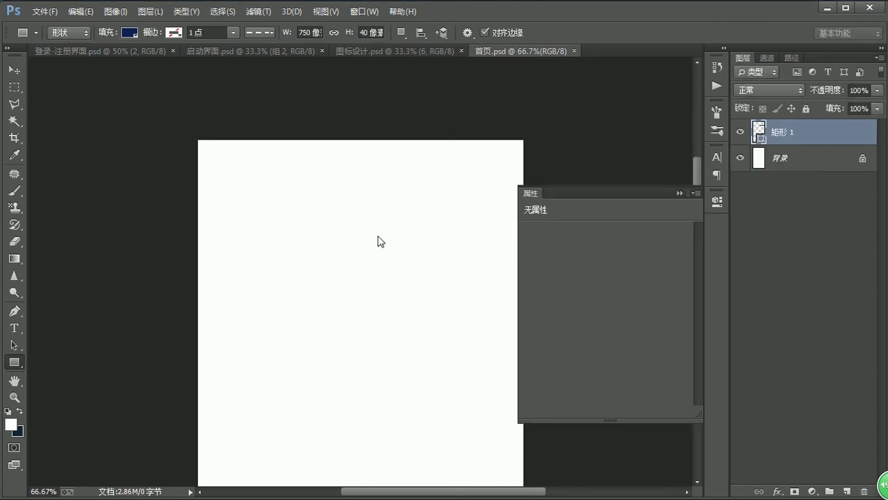
Move the rectangle to the top of the page and align it with the background's top edge and centre.
{"action": "key", "text": "v"}
{"action": "left_click_drag", "start_coordinate": [455, 234], "coordinate": [265, 154]}
{"action": "left_click", "coordinate": [827, 158], "text": "ctrl"}
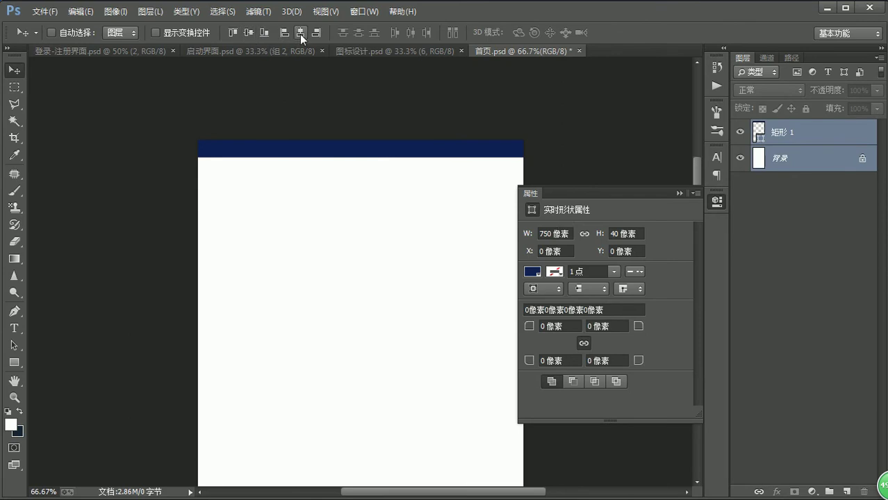
{"action": "left_click", "coordinate": [234, 32]}
Duplicate the 40 px bar and place the copy directly beneath it.
{"action": "left_click", "coordinate": [792, 133]}
{"action": "key", "text": "ctrl+j"}
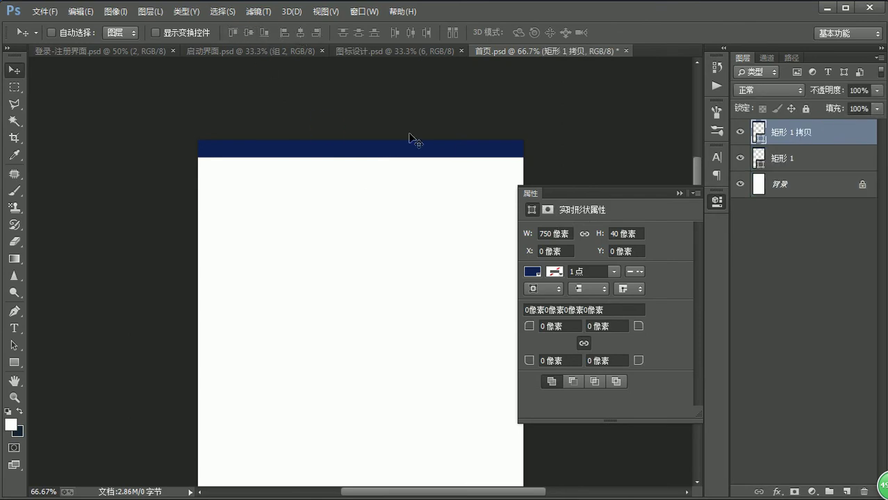
{"action": "left_click_drag", "start_coordinate": [403, 150], "coordinate": [405, 170]}
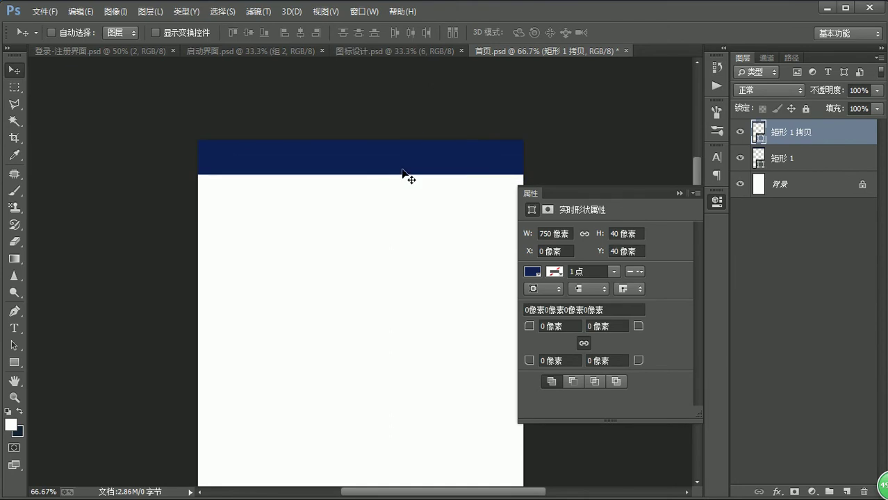
Set the copied bar's height to 88 px.
{"action": "key", "text": "u"}
{"action": "double_click", "coordinate": [371, 33]}
{"action": "type", "text": "88 像素"}
{"action": "key", "text": "Return"}
{"action": "key", "text": "v"}
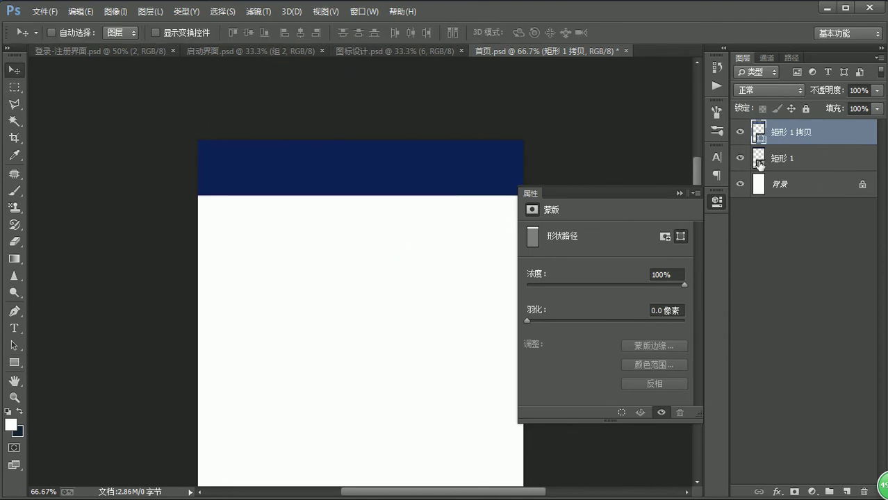
Recolour the copied bar to a light coral red and collapse the shape properties.
{"action": "double_click", "coordinate": [758, 131]}
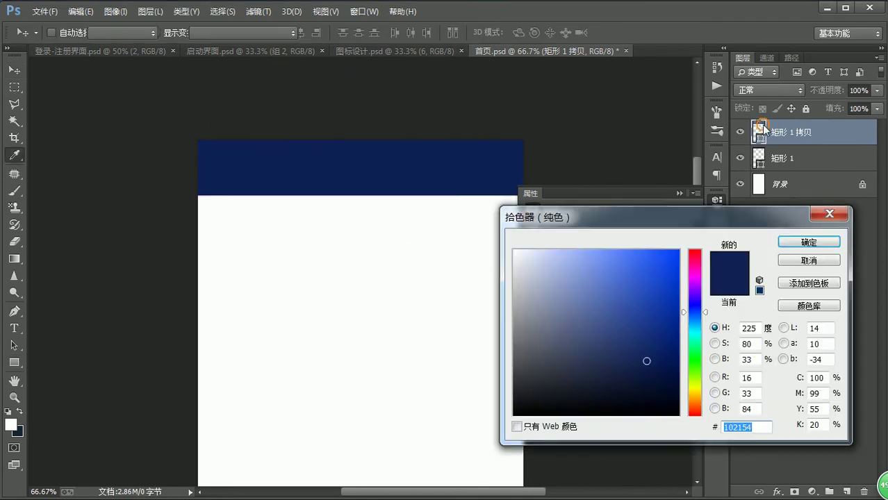
{"action": "left_click", "coordinate": [605, 264]}
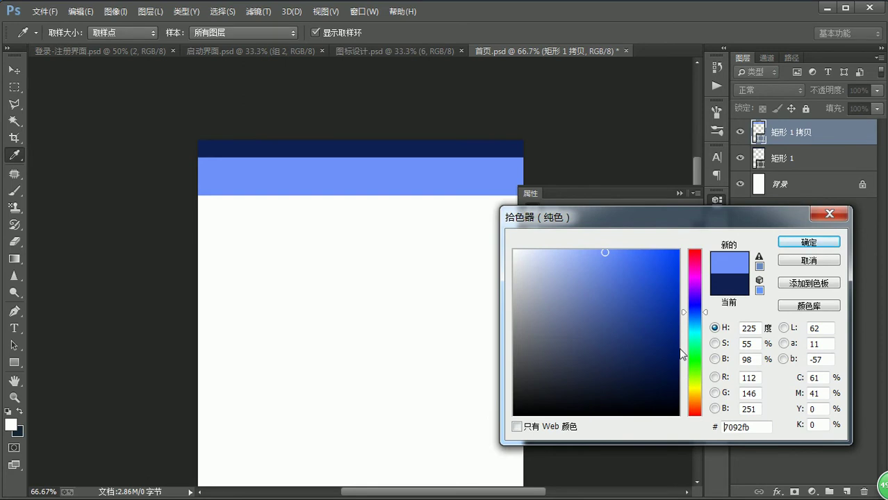
{"action": "left_click", "coordinate": [696, 414]}
{"action": "key", "text": "Return"}
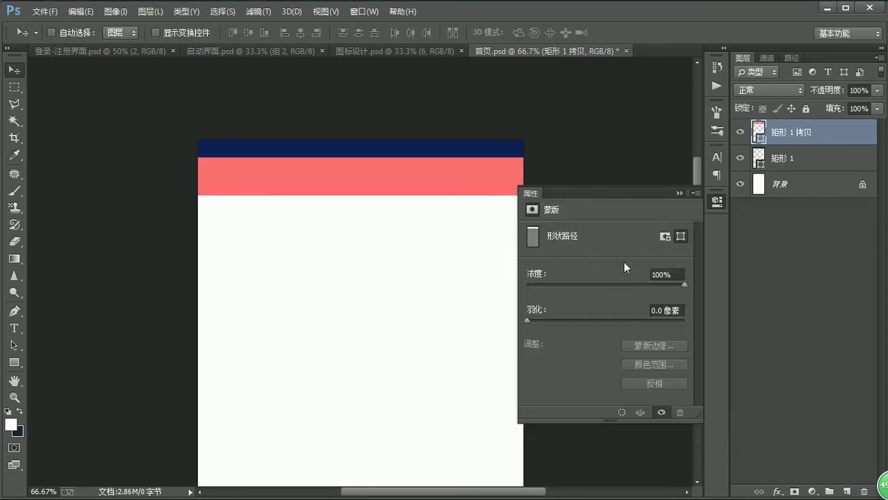
{"action": "left_click", "coordinate": [716, 203]}
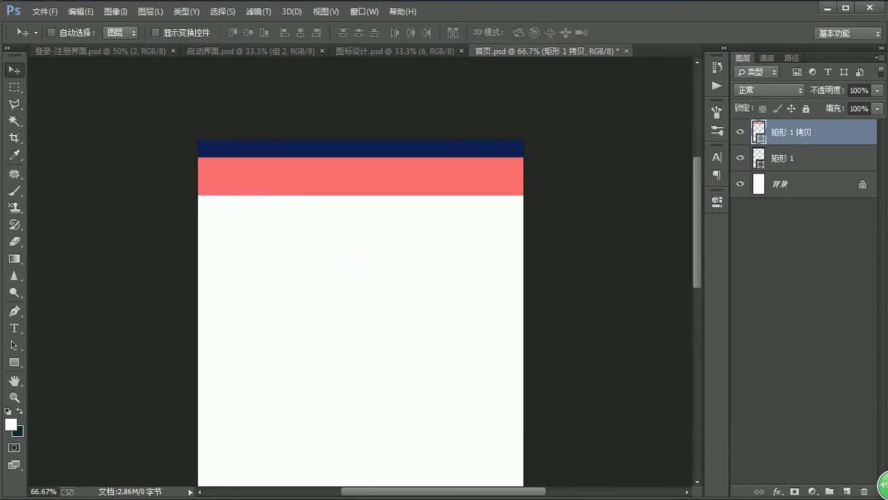
Switch to the WPS presentation to check the main menu bar height and return to Photoshop.
{"action": "key", "text": "alt+Tab"}
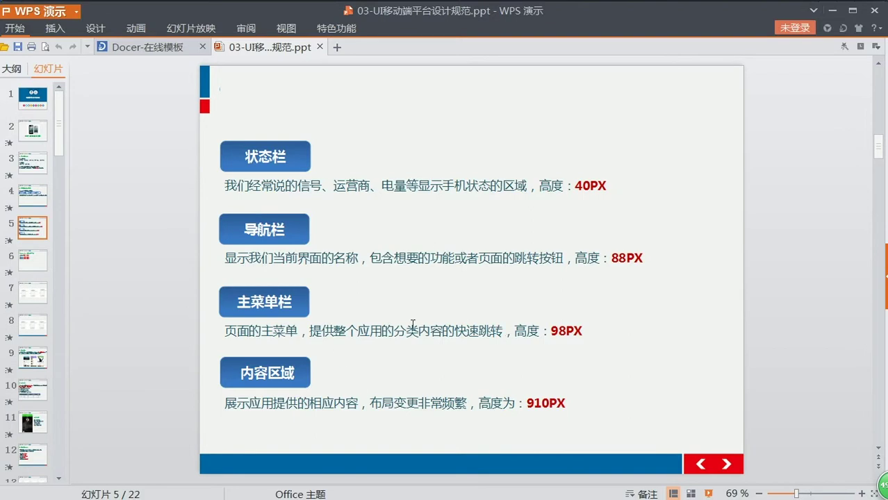
{"action": "key", "text": "alt+Tab"}
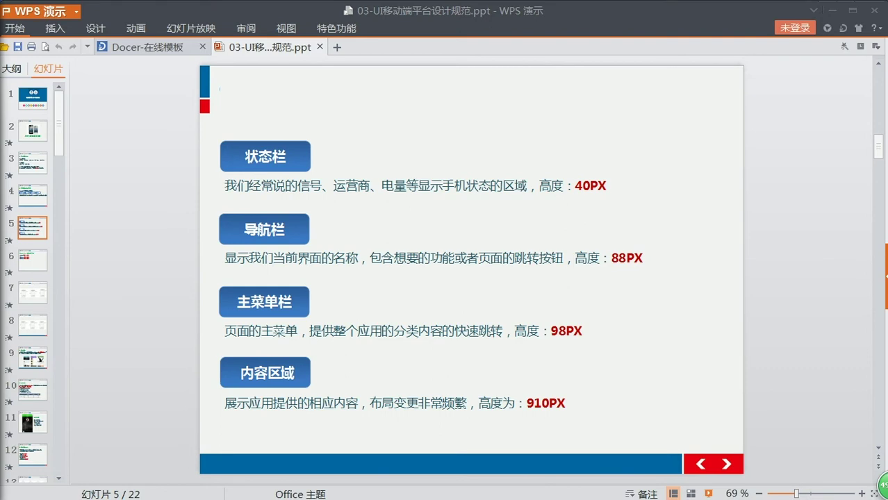
{"action": "key", "text": "alt+Tab"}
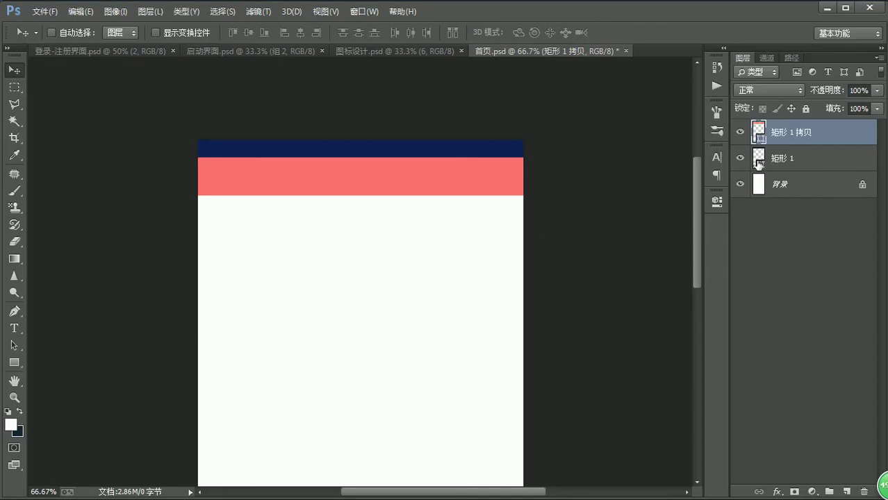
Duplicate the coral bar further down the page and set the copy's height to 98 px.
{"action": "key", "text": "ctrl+j"}
{"action": "left_click_drag", "start_coordinate": [410, 192], "coordinate": [409, 414]}
{"action": "key", "text": "u"}
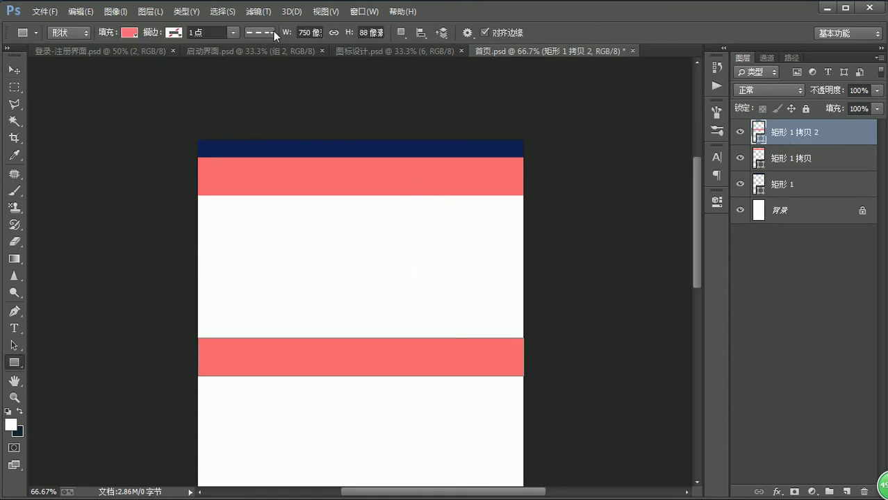
{"action": "left_click", "coordinate": [370, 33]}
{"action": "type", "text": "98"}
{"action": "key", "text": "Return"}
{"action": "key", "text": "v"}
Align the 98 px bar with the bottom edge of the background layer.
{"action": "scroll", "coordinate": [450, 366], "scroll_direction": "down", "scroll_amount": 2}
{"action": "left_click", "coordinate": [791, 211], "text": "ctrl"}
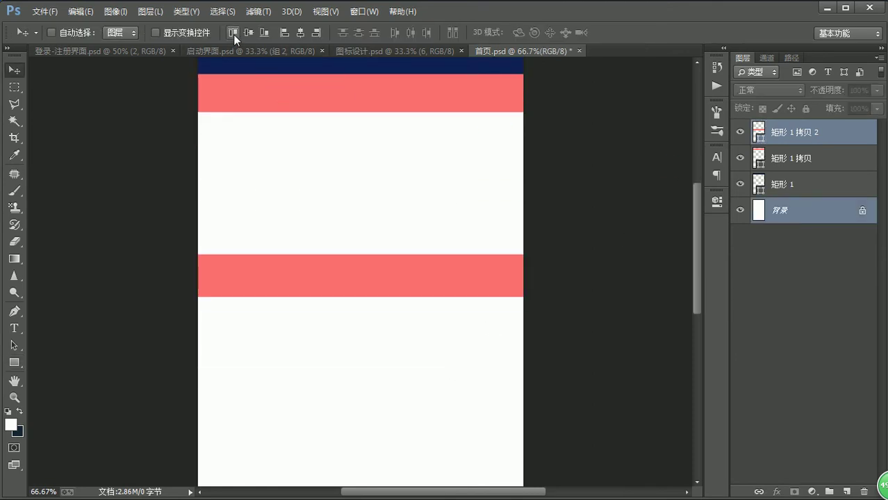
{"action": "left_click", "coordinate": [263, 34]}
{"action": "scroll", "coordinate": [458, 377], "scroll_direction": "down", "scroll_amount": 5}
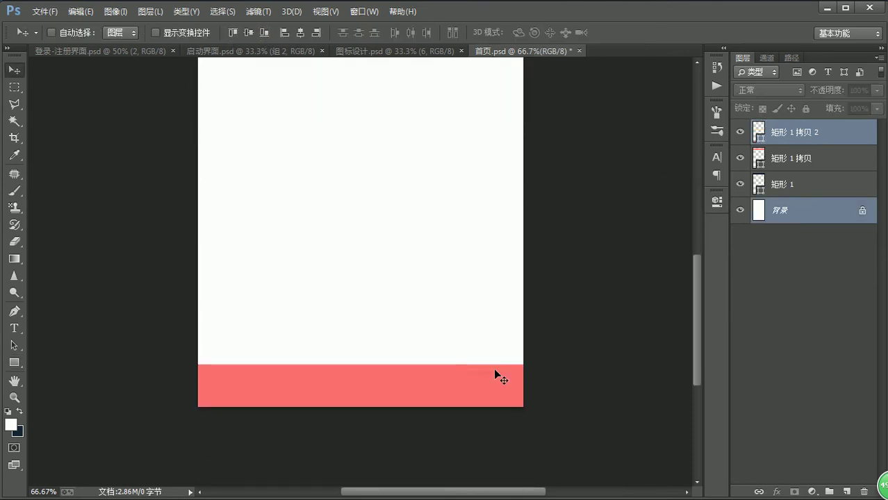
{"action": "left_click_drag", "start_coordinate": [695, 337], "coordinate": [696, 238]}
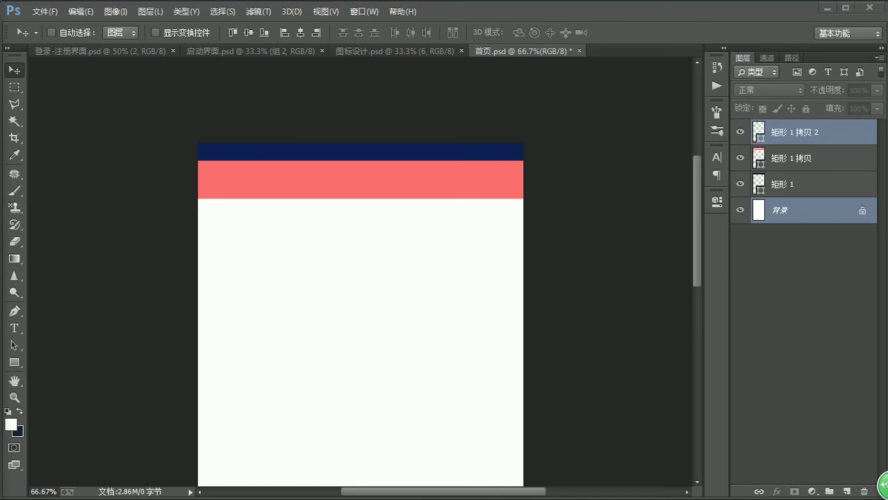
Switch to the browser and examine the carrier name and battery icon in the 首页 wireframe's status bar.
{"action": "left_click", "coordinate": [275, 277]}
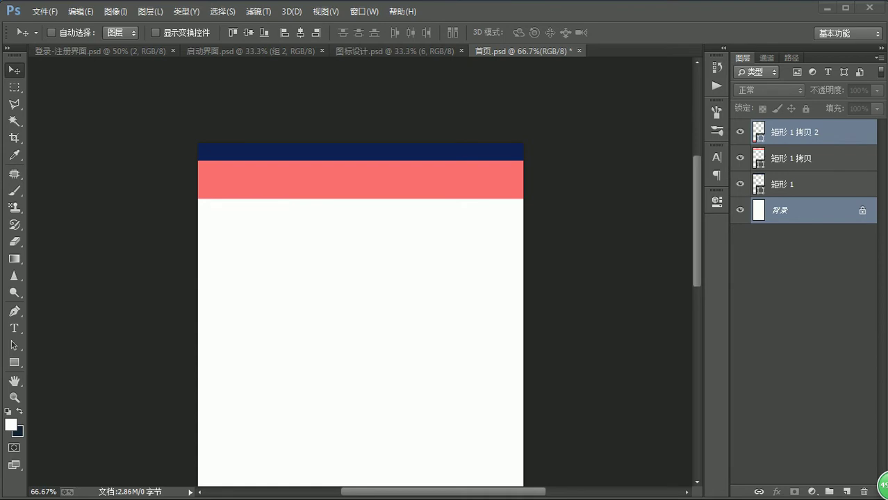
{"action": "key", "text": "alt+Tab"}
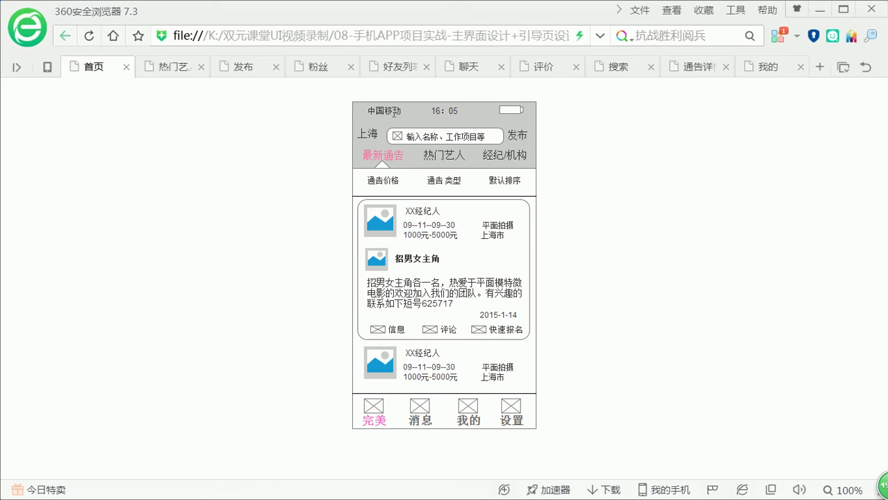
{"action": "double_click", "coordinate": [377, 111]}
{"action": "left_click", "coordinate": [483, 111]}
Open 手机壁纸.psd in Photoshop from the PSD源文件 subfolder of 06-手机主题设计-锁屏+壁纸+拨号+通话.
{"action": "key", "text": "alt+Tab"}
{"action": "left_click", "coordinate": [537, 300]}
{"action": "key", "text": "BackSpace"}
{"action": "key", "text": "BackSpace"}
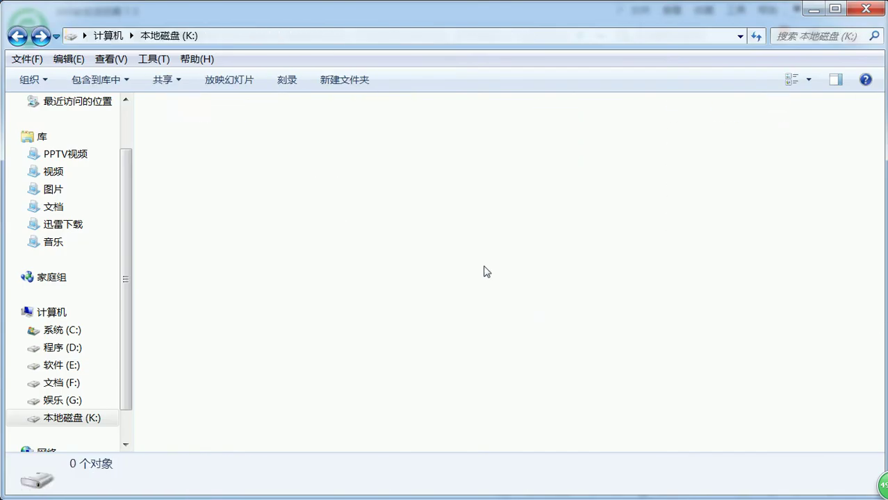
{"action": "double_click", "coordinate": [474, 316]}
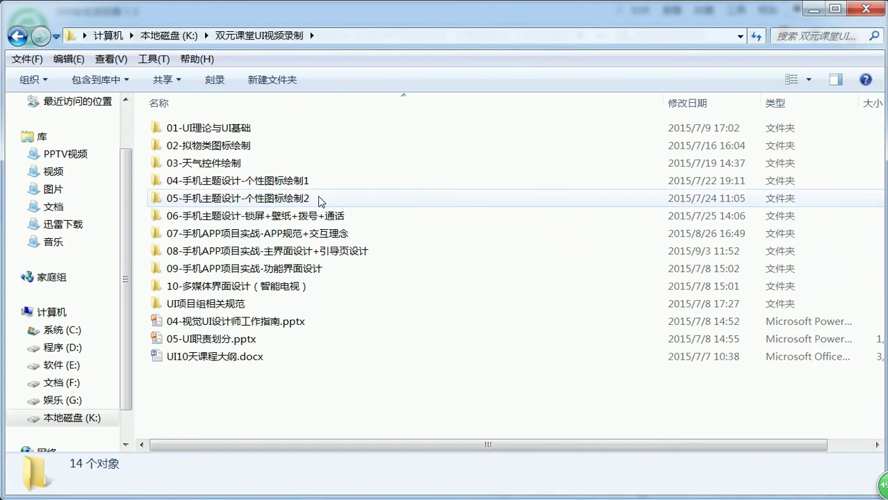
{"action": "double_click", "coordinate": [278, 216]}
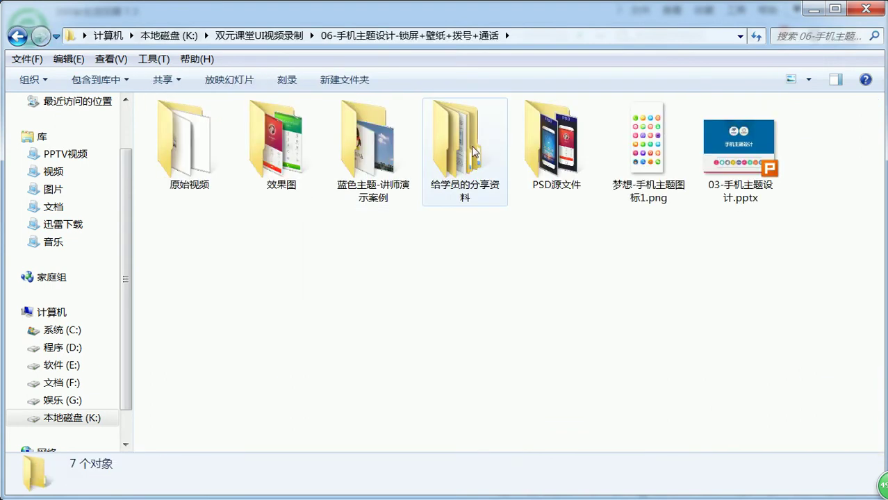
{"action": "double_click", "coordinate": [533, 144]}
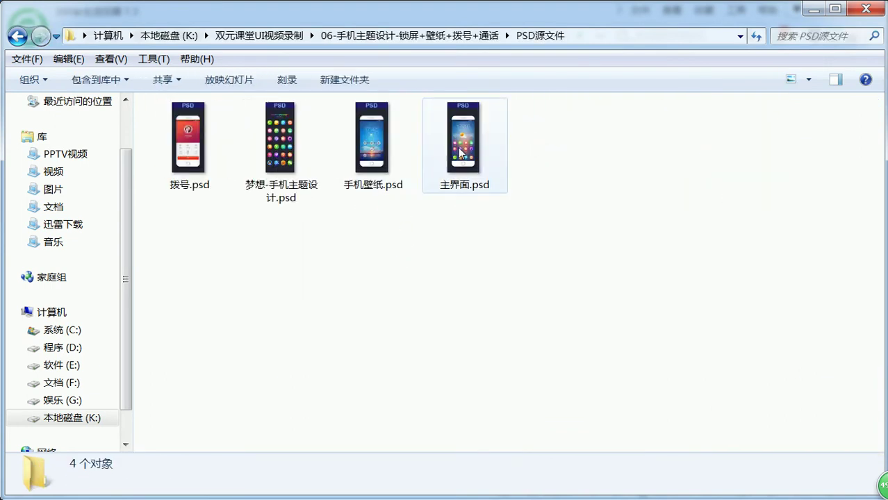
{"action": "left_click", "coordinate": [366, 187]}
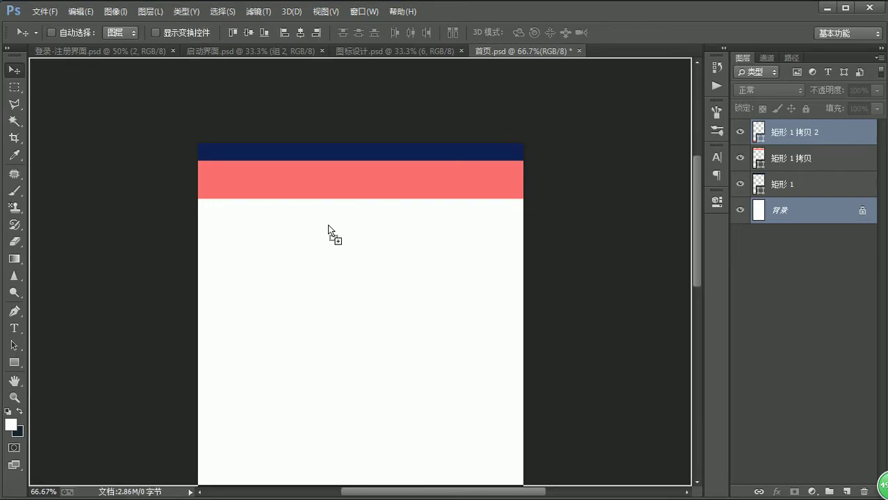
{"action": "left_click_drag", "start_coordinate": [329, 225], "coordinate": [615, 55]}
Locate the 状态栏 layer group through the battery icon, check it by toggling visibility, and select the collapsed group.
{"action": "left_click_drag", "start_coordinate": [371, 168], "coordinate": [475, 196]}
{"action": "key", "text": "v"}
{"action": "left_click", "coordinate": [478, 202], "text": "ctrl"}
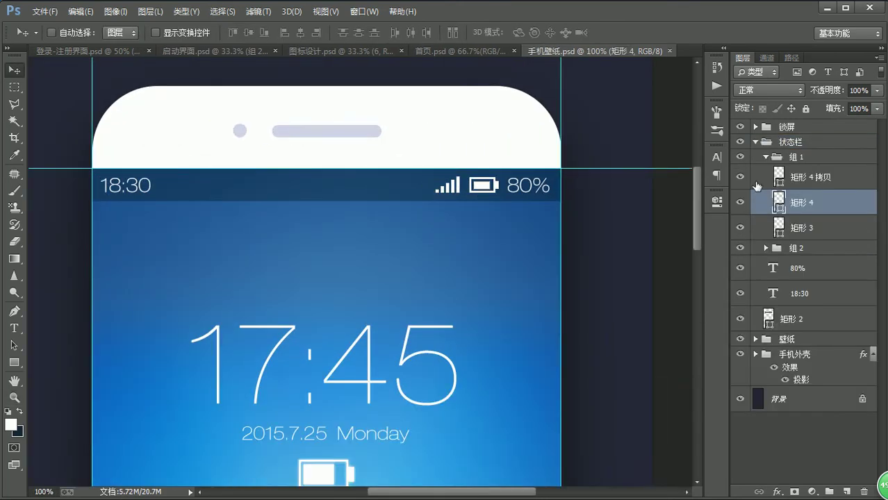
{"action": "left_click", "coordinate": [765, 158]}
{"action": "left_click", "coordinate": [740, 157]}
{"action": "left_click", "coordinate": [740, 157]}
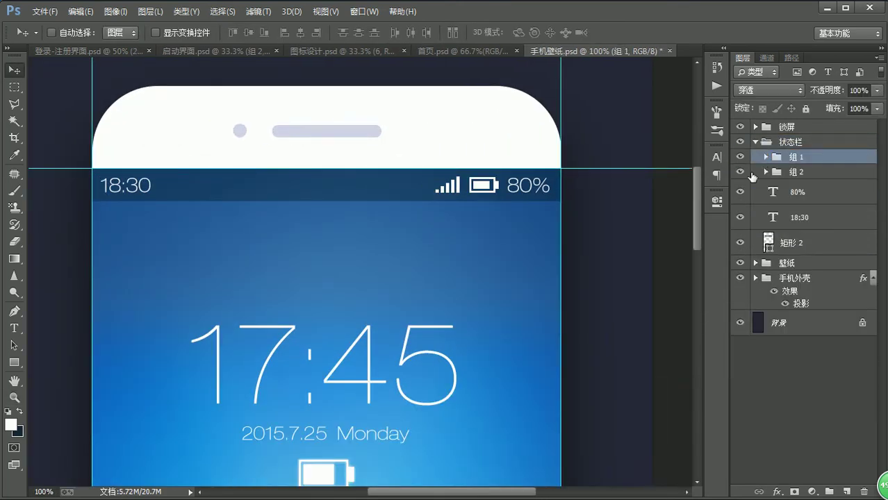
{"action": "left_click", "coordinate": [754, 142]}
{"action": "left_click", "coordinate": [740, 142]}
{"action": "left_click", "coordinate": [740, 142]}
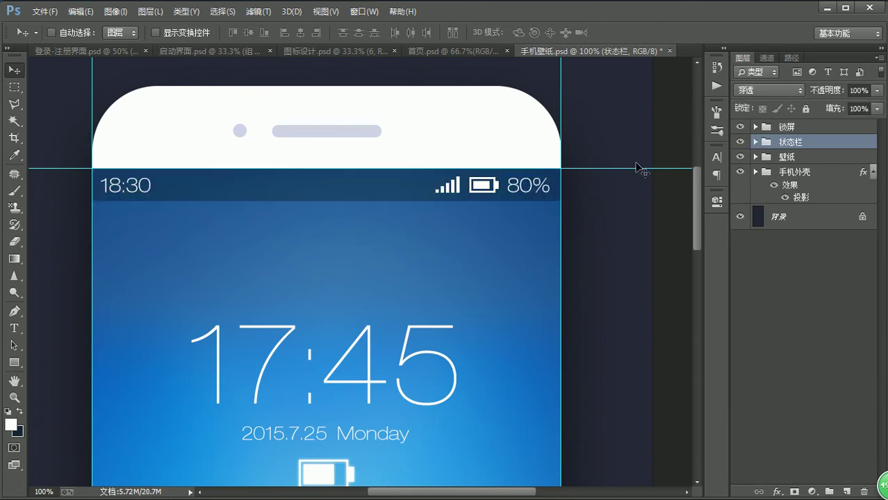
Copy the 状态栏 group into 首页.psd and close 手机壁纸.psd.
{"action": "left_click_drag", "start_coordinate": [475, 189], "coordinate": [436, 205]}
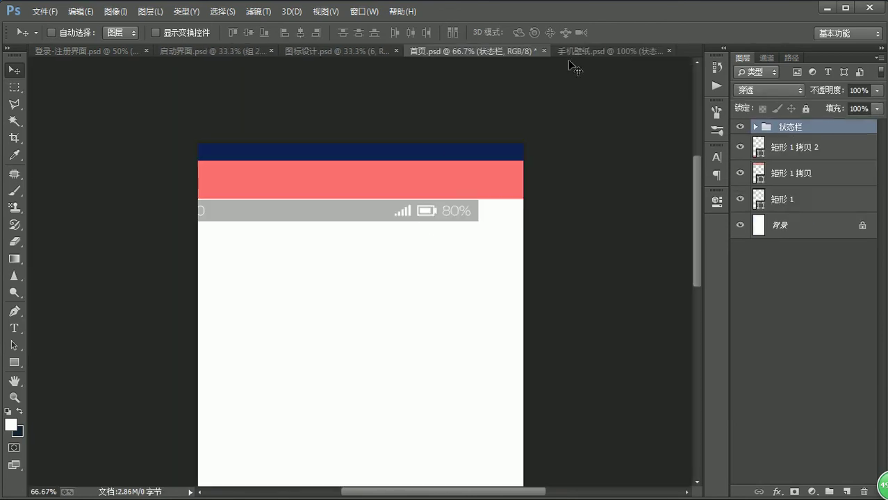
{"action": "left_click", "coordinate": [608, 51]}
{"action": "left_click", "coordinate": [668, 50]}
{"action": "left_click", "coordinate": [469, 203]}
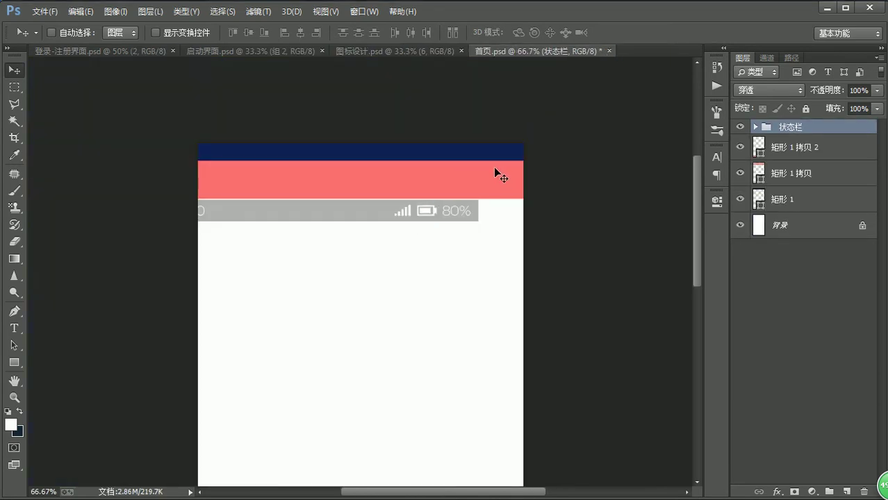
Move the 状态栏 group up onto the dark blue bar, with the time near the page's left edge.
{"action": "left_click_drag", "start_coordinate": [337, 230], "coordinate": [369, 169]}
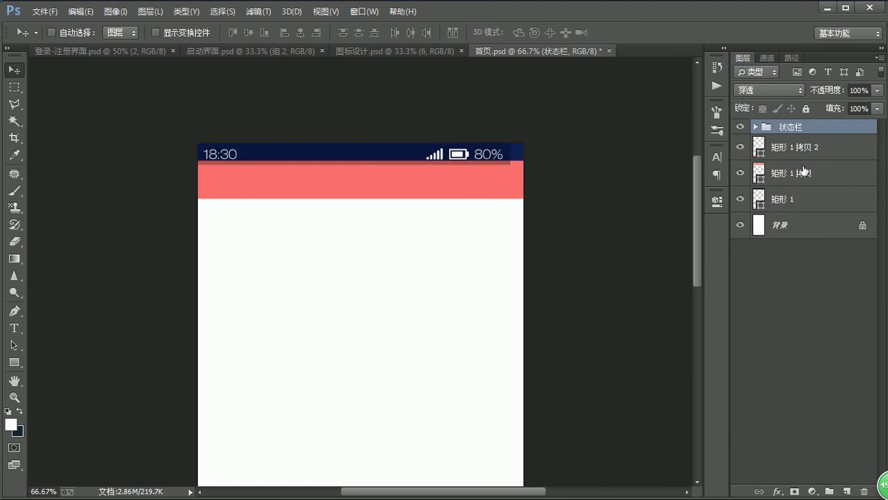
Delete the background shape that came with the copied 状态栏 group and move the 矩形 1 layer into that group.
{"action": "left_click", "coordinate": [380, 157], "text": "ctrl"}
{"action": "key", "text": "Delete"}
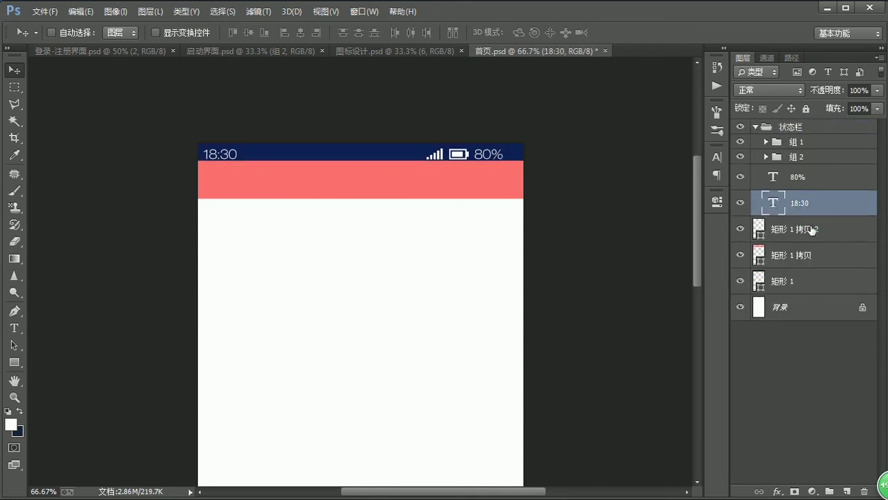
{"action": "left_click", "coordinate": [391, 151], "text": "ctrl"}
{"action": "left_click_drag", "start_coordinate": [811, 278], "coordinate": [826, 256]}
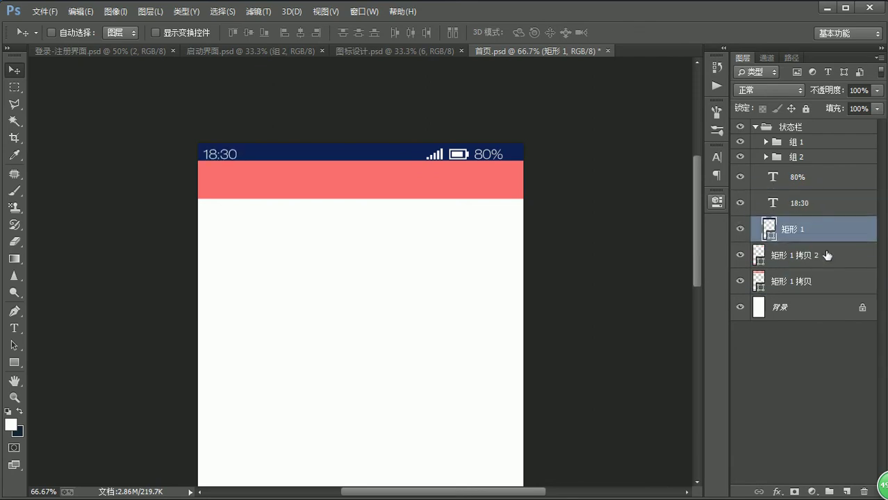
Move the signal icon, battery icon and 80% text together to near the page's right edge.
{"action": "left_click", "coordinate": [811, 181]}
{"action": "left_click", "coordinate": [795, 146], "text": "shift"}
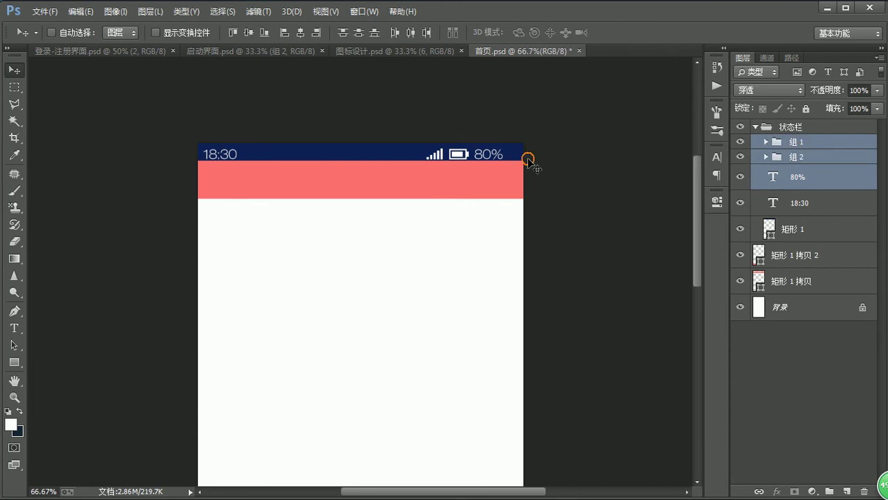
{"action": "left_click_drag", "start_coordinate": [508, 162], "coordinate": [525, 164]}
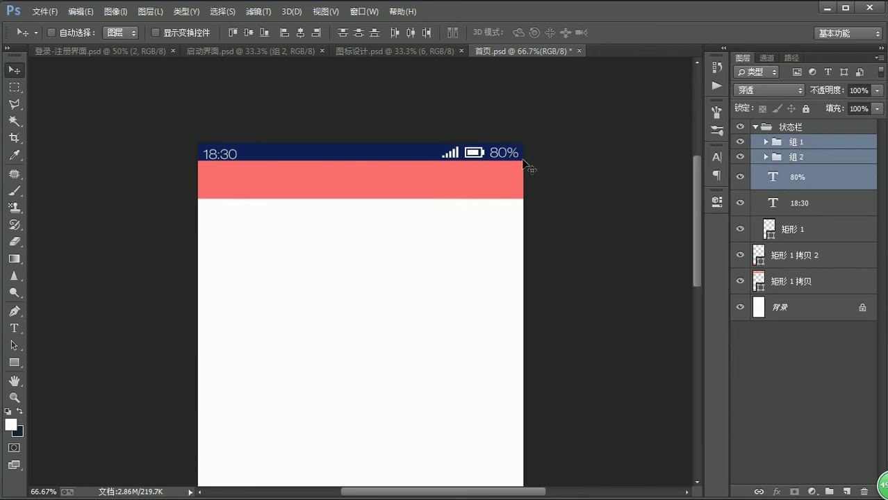
Set the font size of the 80% text in the status bar to 26 pt.
{"action": "key", "text": "z"}
{"action": "left_click", "coordinate": [339, 32]}
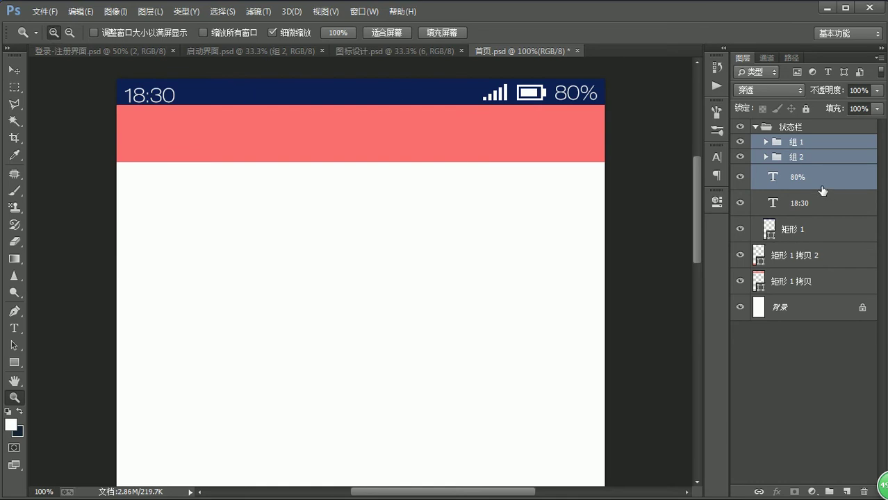
{"action": "double_click", "coordinate": [773, 176]}
{"action": "left_click", "coordinate": [241, 32]}
{"action": "type", "text": "28"}
{"action": "key", "text": "Return"}
{"action": "key", "text": "BackSpace"}
{"action": "type", "text": "6"}
{"action": "left_click", "coordinate": [18, 70]}
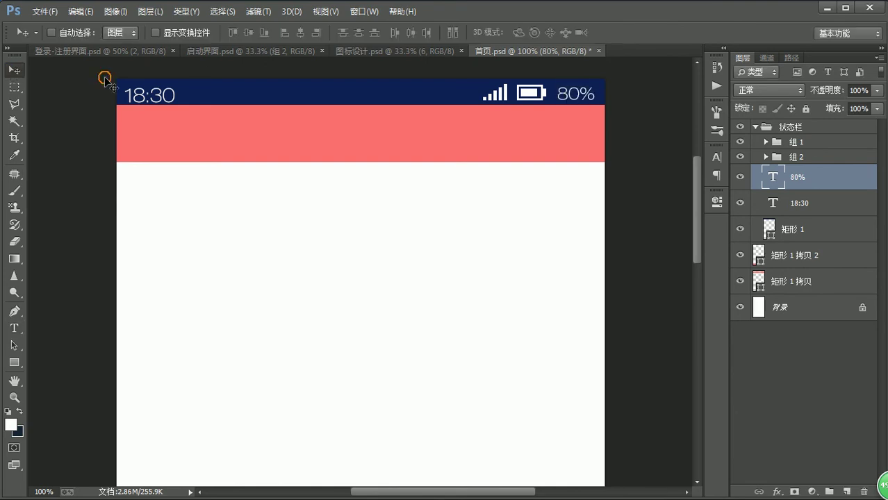
Nudge the 80% text slightly up and to the right in the status bar.
{"action": "key", "text": "Up"}
{"action": "key", "text": "Up"}
{"action": "key", "text": "Right"}
{"action": "key", "text": "Right"}
{"action": "key", "text": "Right"}
Set the 18:30 text to 26 pt and move it slightly up and left within the dark blue bar.
{"action": "double_click", "coordinate": [149, 95]}
{"action": "left_click", "coordinate": [243, 33]}
{"action": "type", "text": "26"}
{"action": "key", "text": "Return"}
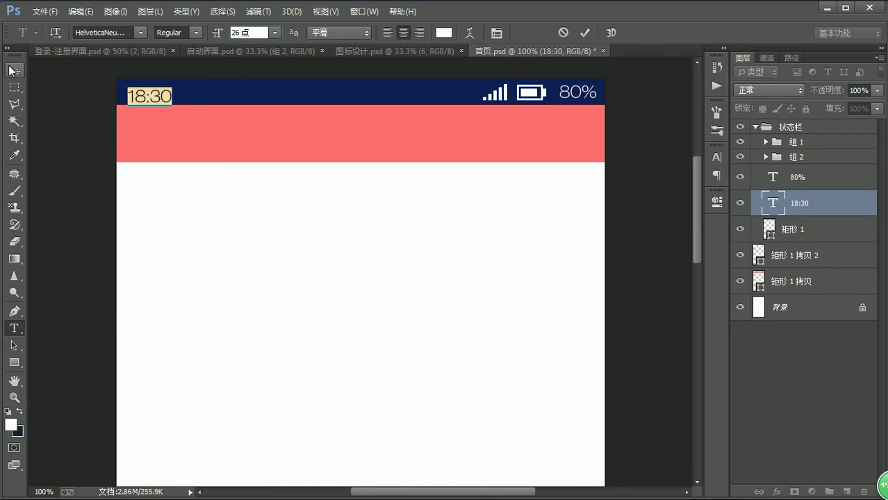
{"action": "left_click", "coordinate": [12, 70]}
{"action": "left_click_drag", "start_coordinate": [149, 105], "coordinate": [146, 100]}
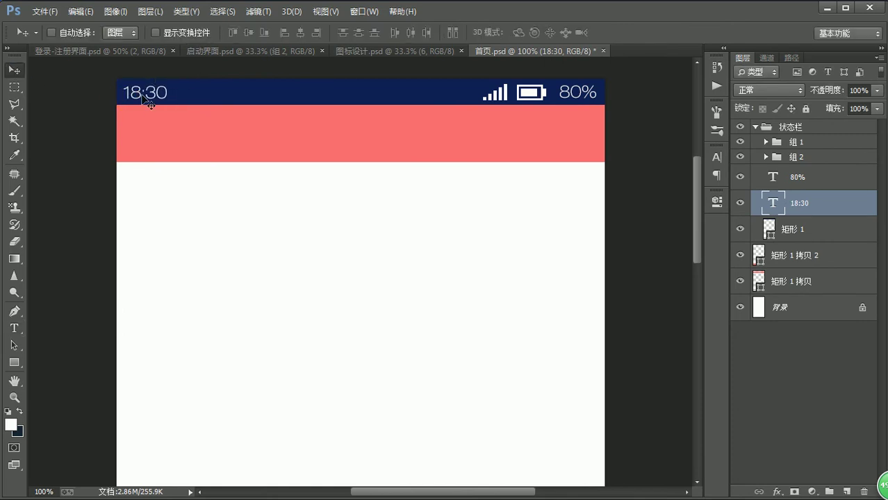
Reduce the opacity of the 18:30 and 80% text layers to 50%.
{"action": "key", "text": "5"}
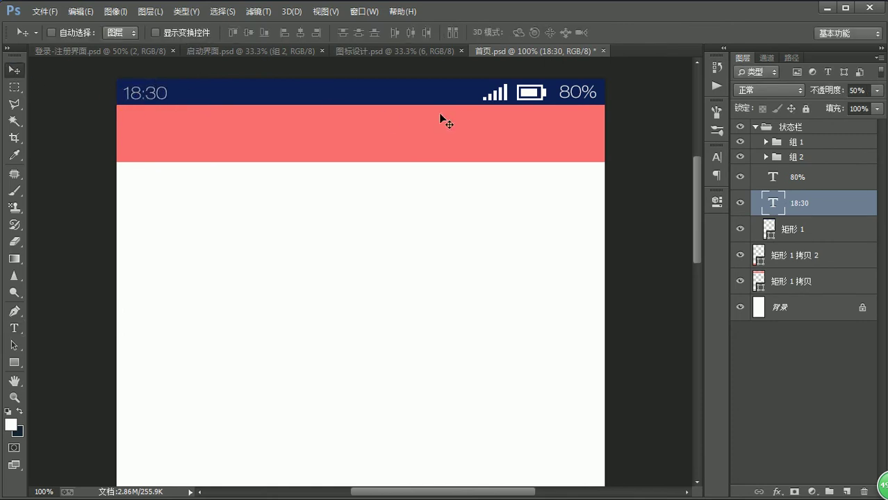
{"action": "left_click", "coordinate": [573, 92], "text": "ctrl"}
{"action": "key", "text": "5"}
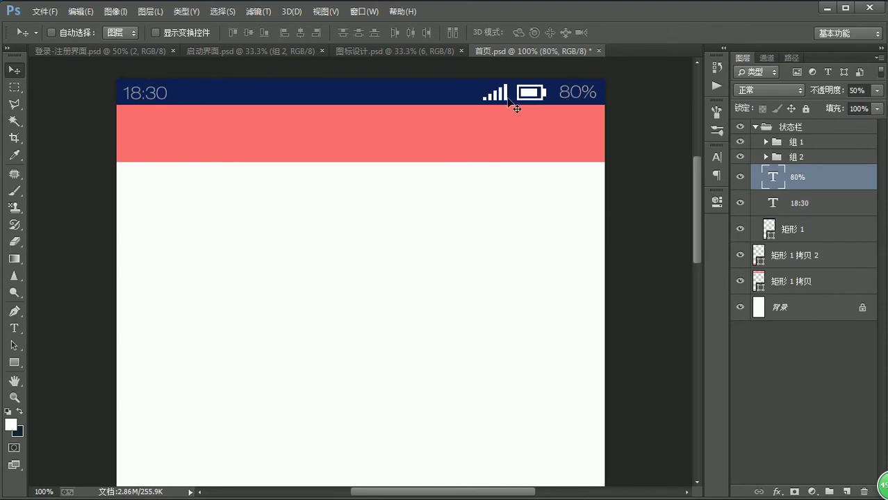
Nudge the signal and battery groups right toward the 80% text and set their opacity to 50%.
{"action": "left_click", "coordinate": [810, 158]}
{"action": "left_click", "coordinate": [811, 142], "text": "shift"}
{"action": "left_click_drag", "start_coordinate": [546, 125], "coordinate": [545, 126]}
{"action": "key", "text": "Right"}
{"action": "key", "text": "Right"}
{"action": "key", "text": "Right"}
{"action": "key", "text": "Right"}
{"action": "key", "text": "Right"}
{"action": "key", "text": "Right"}
{"action": "key", "text": "Right"}
{"action": "key", "text": "Right"}
{"action": "key", "text": "Right"}
{"action": "key", "text": "5"}
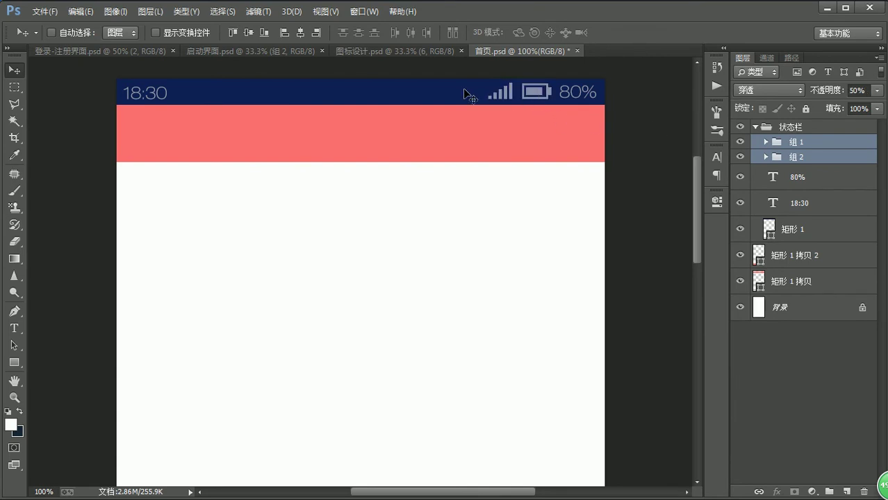
{"action": "left_click", "coordinate": [435, 98], "text": "ctrl"}
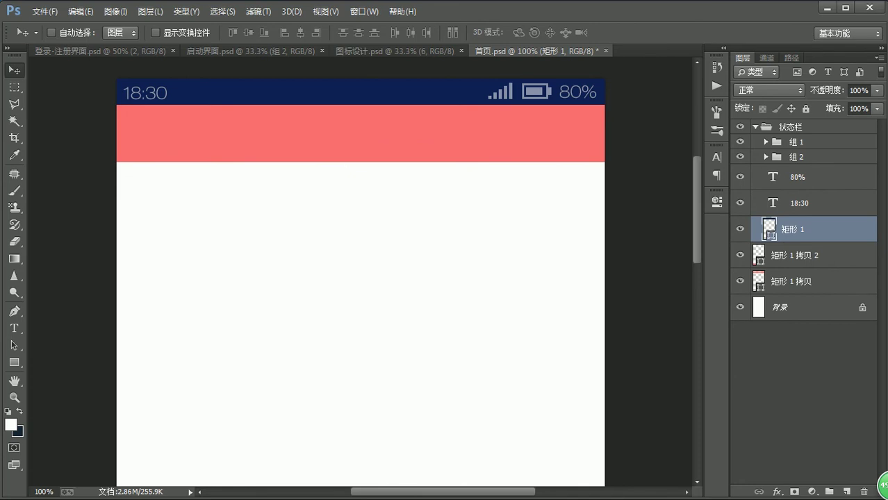
Switch to the 首页 wireframe in 360安全浏览器 and examine its city, search and 发布 row and the category tabs below.
{"action": "key", "text": "alt+Tab"}
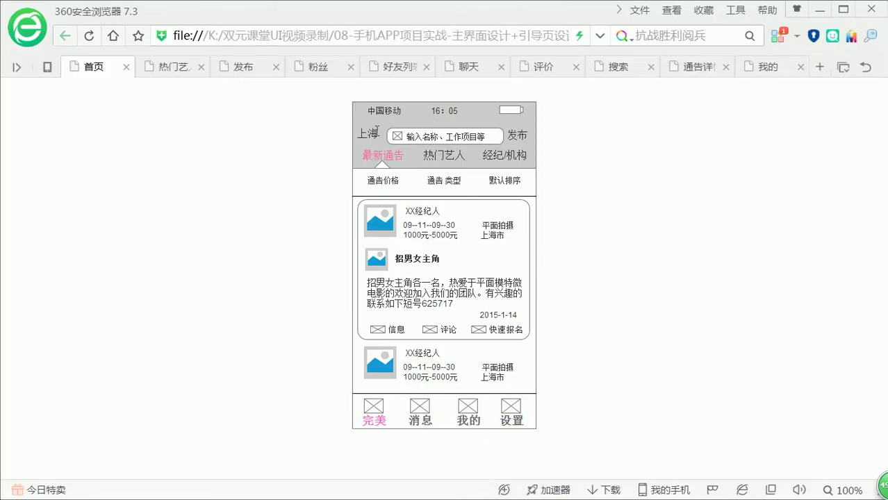
{"action": "left_click_drag", "start_coordinate": [359, 133], "coordinate": [379, 132]}
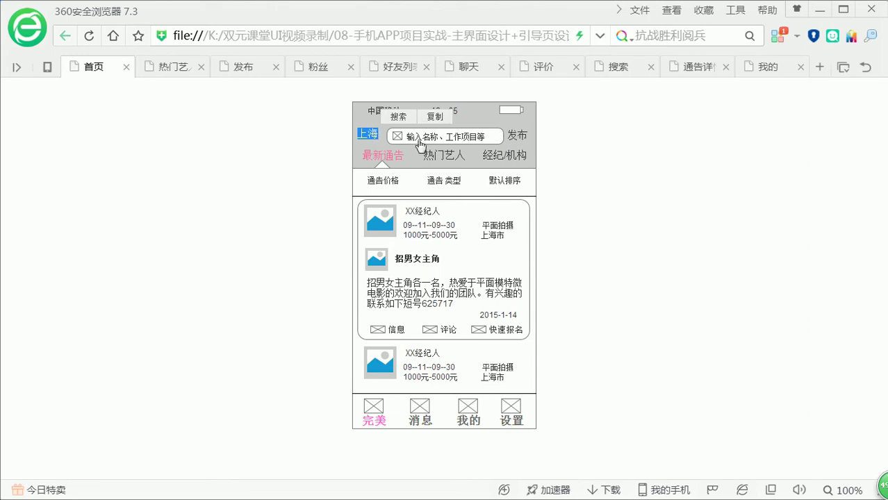
{"action": "left_click_drag", "start_coordinate": [354, 121], "coordinate": [457, 141]}
{"action": "left_click_drag", "start_coordinate": [513, 117], "coordinate": [375, 122]}
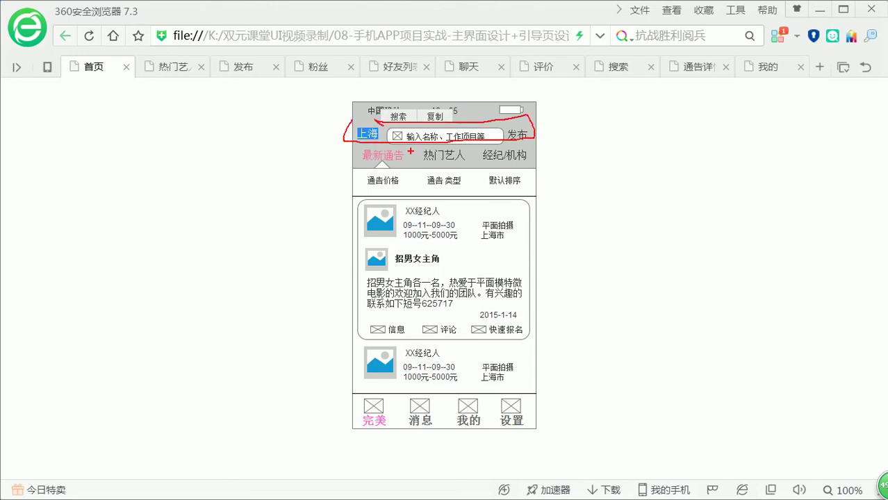
{"action": "mouse_move", "coordinate": [357, 166]}
{"action": "left_mouse_down"}
{"action": "mouse_move", "coordinate": [546, 139]}
{"action": "mouse_move", "coordinate": [444, 161]}
{"action": "mouse_move", "coordinate": [576, 166]}
{"action": "left_mouse_up"}
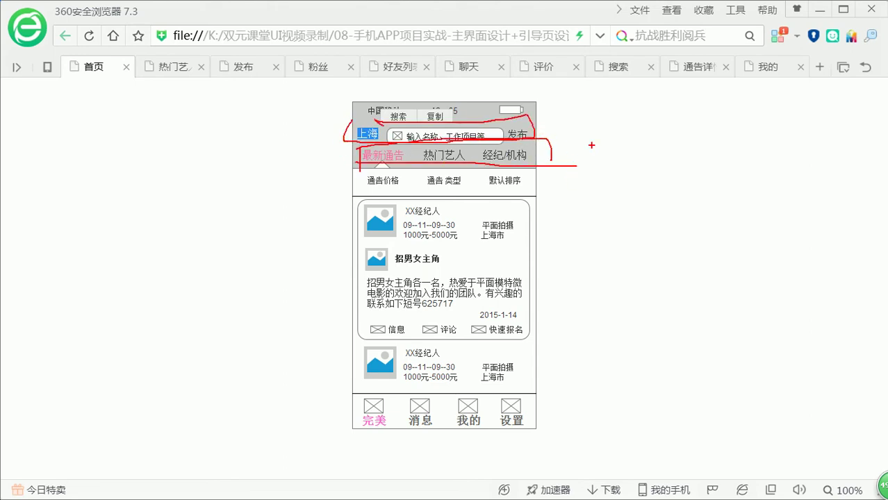
{"action": "key", "text": "Escape"}
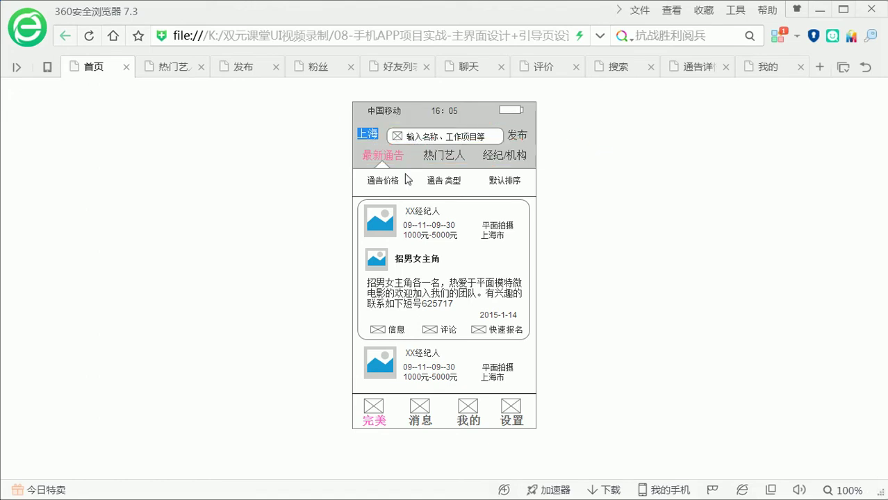
{"action": "left_click", "coordinate": [626, 189]}
Capture the whole phone wireframe as a screenshot, paste it into 首页.psd in Photoshop and place it below the pink bar.
{"action": "key", "text": "ctrl+alt+a"}
{"action": "left_click_drag", "start_coordinate": [347, 98], "coordinate": [541, 426]}
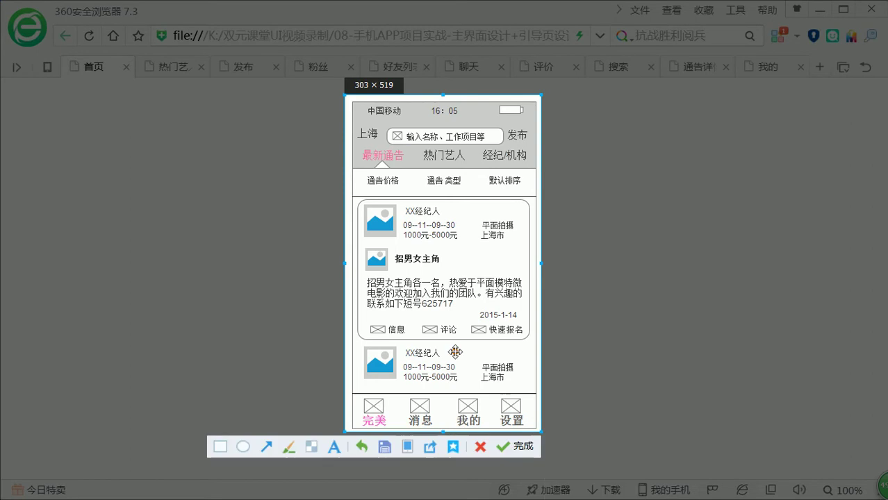
{"action": "double_click", "coordinate": [450, 348]}
{"action": "key", "text": "alt+Tab"}
{"action": "key", "text": "ctrl+v"}
{"action": "left_click_drag", "start_coordinate": [432, 235], "coordinate": [329, 282]}
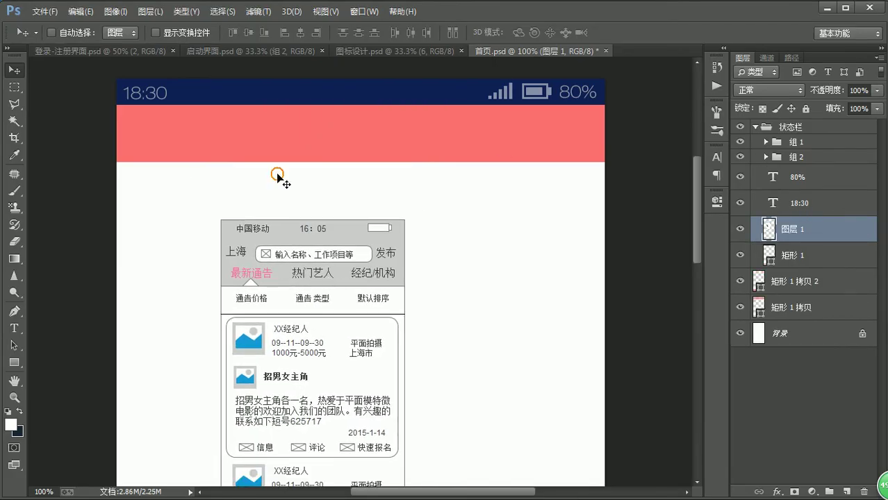
Add the text 上海 near the left end of the pink navigation bar in the 黑体-简 font.
{"action": "key", "text": "t"}
{"action": "left_click", "coordinate": [141, 133]}
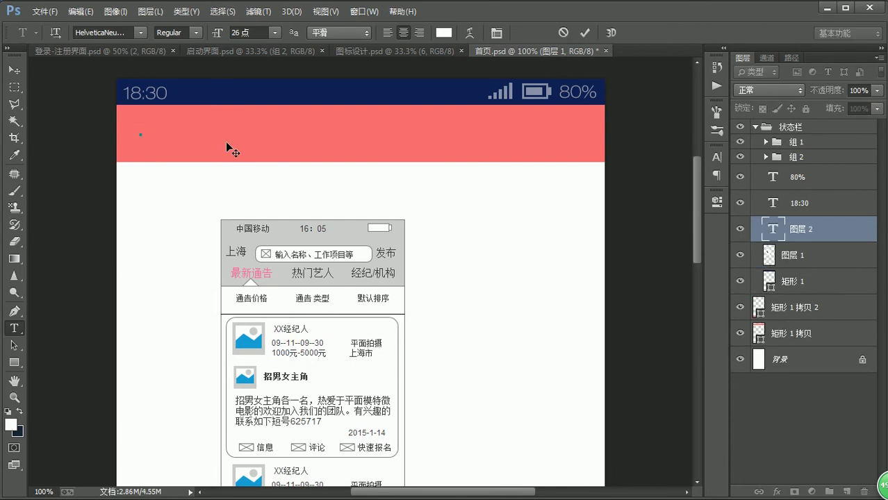
{"action": "type", "text": "shanghai"}
{"action": "key", "text": "space"}
{"action": "key", "text": "ctrl+a"}
{"action": "left_click", "coordinate": [139, 32]}
{"action": "mouse_move", "coordinate": [316, 129]}
{"action": "left_mouse_down"}
{"action": "mouse_move", "coordinate": [316, 78]}
{"action": "mouse_move", "coordinate": [316, 140]}
{"action": "mouse_move", "coordinate": [316, 125]}
{"action": "left_mouse_up"}
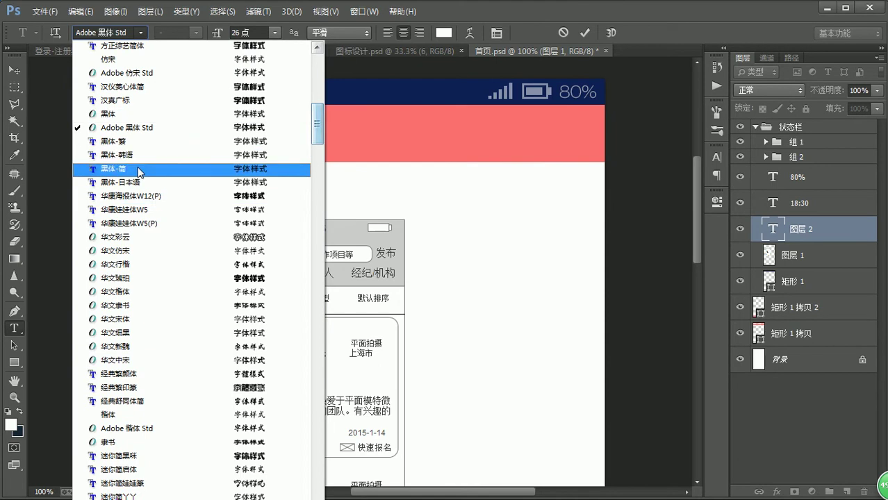
{"action": "left_click", "coordinate": [188, 171]}
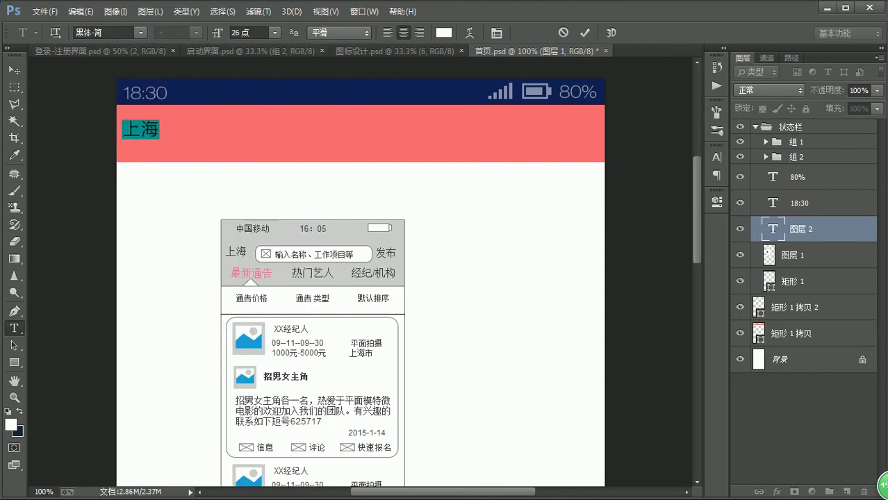
Check the navigation title text size on slide 11 of 03-UI移动端平台设计规范.ppt in WPS 演示.
{"action": "key", "text": "alt+Tab"}
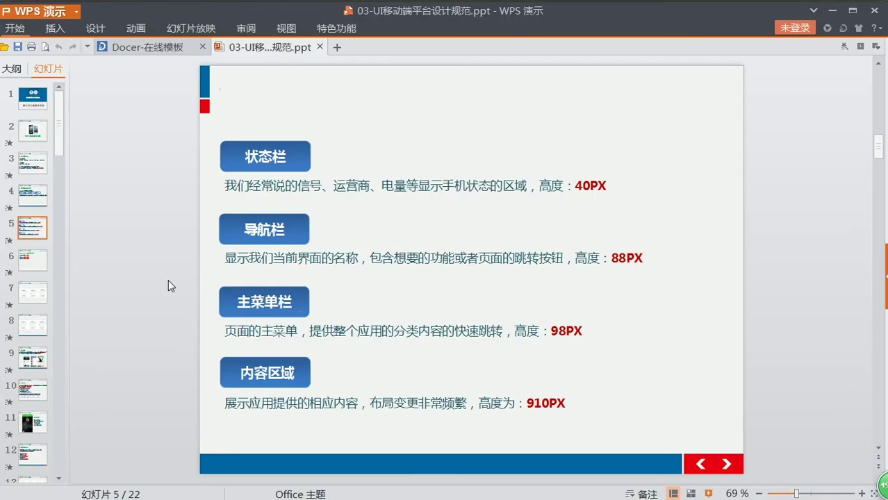
{"action": "left_click", "coordinate": [32, 421]}
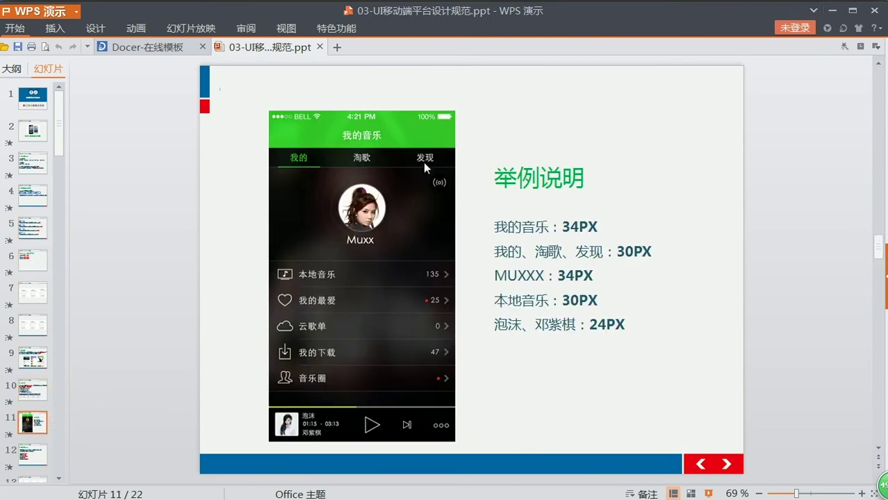
{"action": "double_click", "coordinate": [577, 226]}
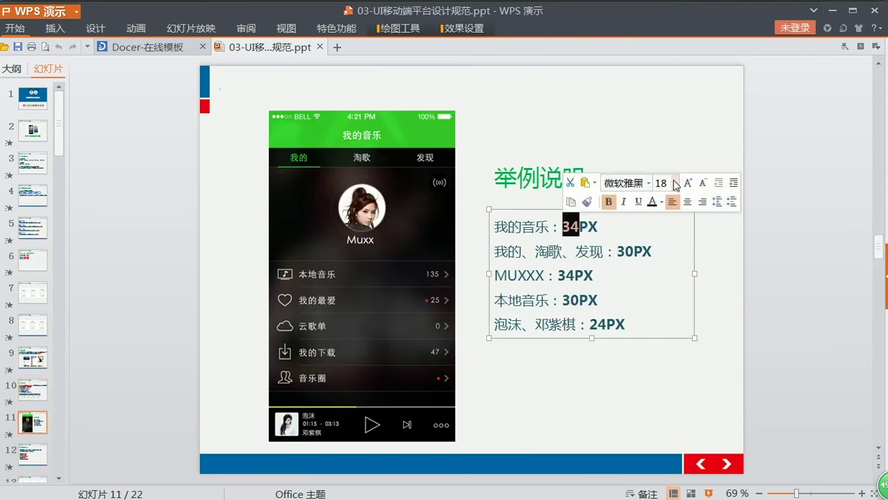
{"action": "left_click", "coordinate": [692, 153]}
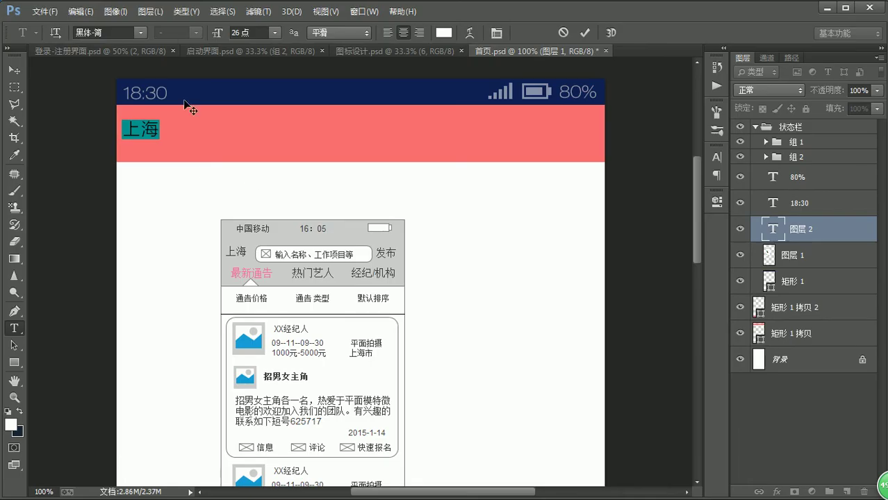
Set the font size of the 上海 text to 34 pt in Photoshop.
{"action": "left_click", "coordinate": [241, 32]}
{"action": "type", "text": "34"}
{"action": "key", "text": "Return"}
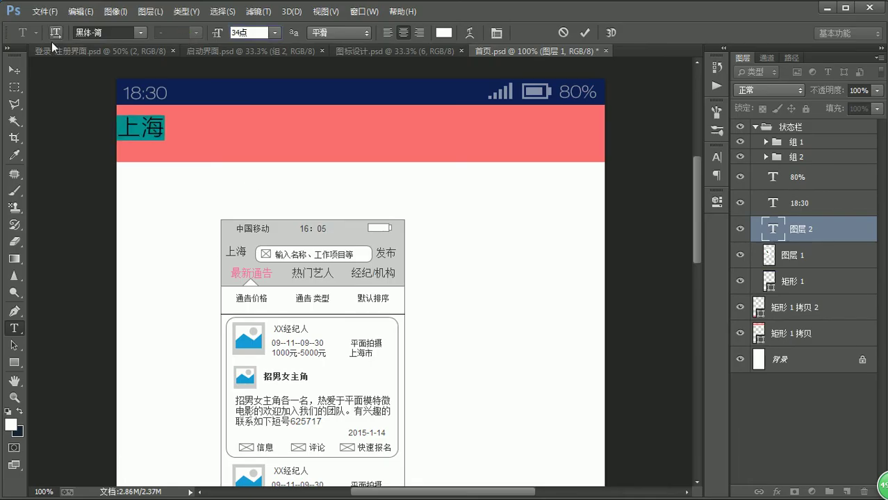
{"action": "left_click", "coordinate": [14, 70]}
Duplicate the 上海 text to the right end of the pink bar and change the copy to 发布.
{"action": "left_click_drag", "start_coordinate": [128, 129], "coordinate": [568, 141]}
{"action": "double_click", "coordinate": [568, 141]}
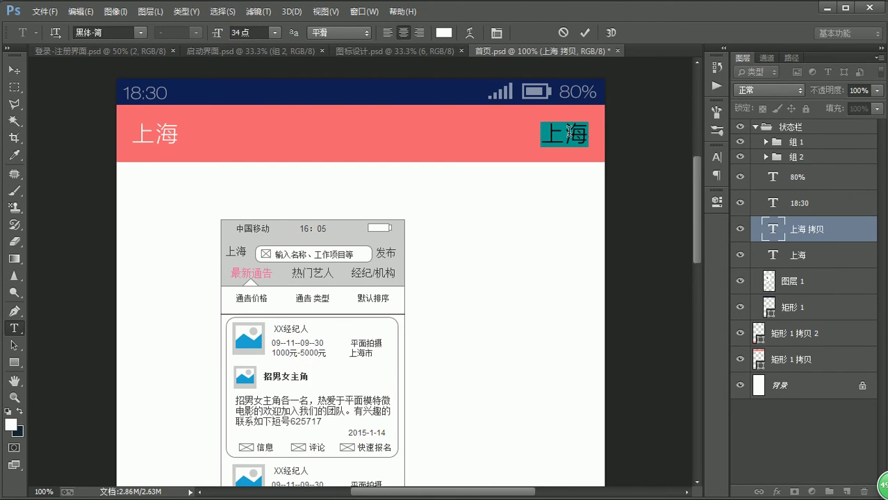
{"action": "type", "text": "fabu"}
{"action": "key", "text": "space"}
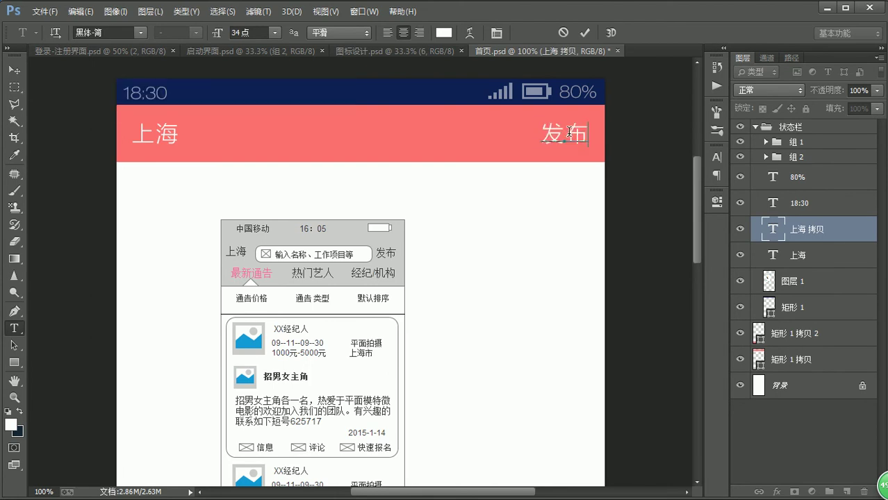
{"action": "left_click", "coordinate": [789, 205]}
Save 首页.psd with maximum compatibility enabled and return to the Move tool.
{"action": "key", "text": "ctrl+s"}
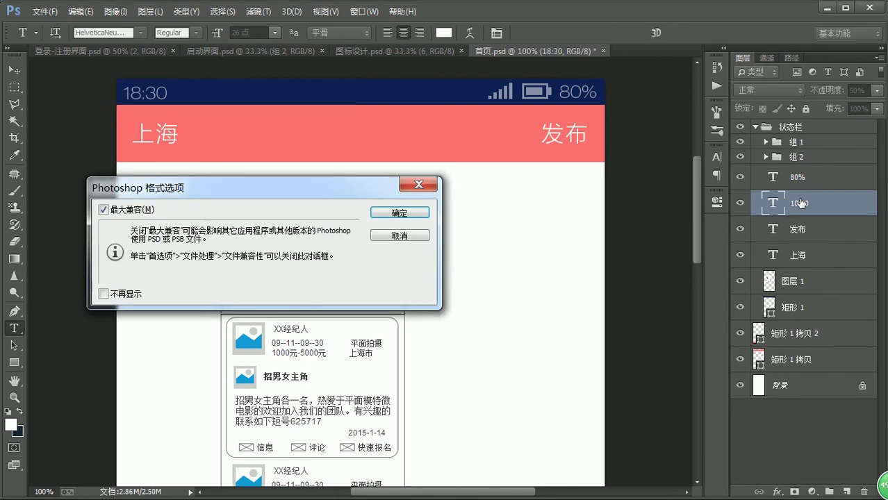
{"action": "left_click", "coordinate": [399, 213]}
{"action": "key", "text": "v"}
{"action": "key", "text": "Escape"}
{"action": "key", "text": "v"}
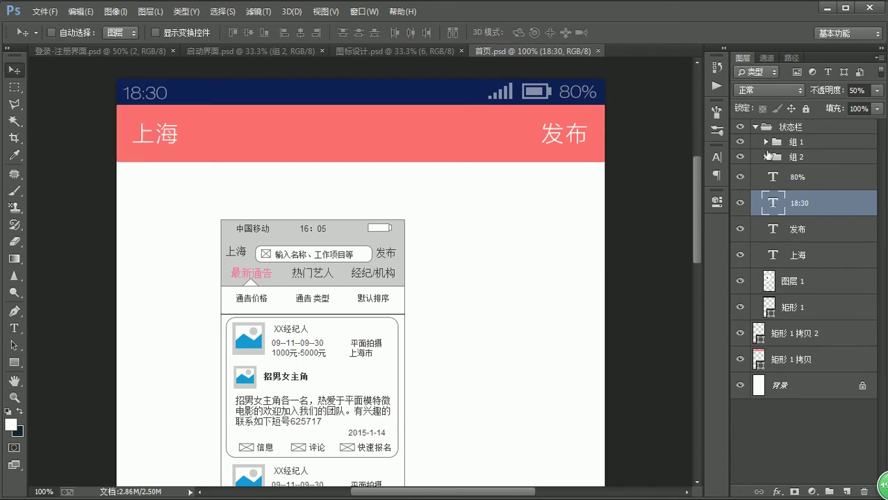
Move the 发布 and 上海 layers out of the 状态栏 group to the top of the layer stack and collapse the group.
{"action": "left_click", "coordinate": [808, 231]}
{"action": "left_click", "coordinate": [798, 255], "text": "shift"}
{"action": "left_click_drag", "start_coordinate": [787, 224], "coordinate": [825, 120]}
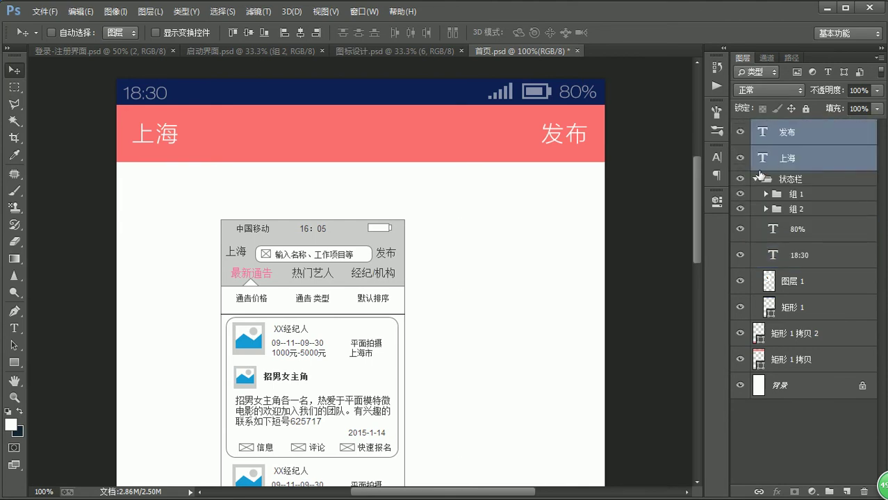
{"action": "left_click", "coordinate": [756, 184]}
{"action": "left_click", "coordinate": [784, 179]}
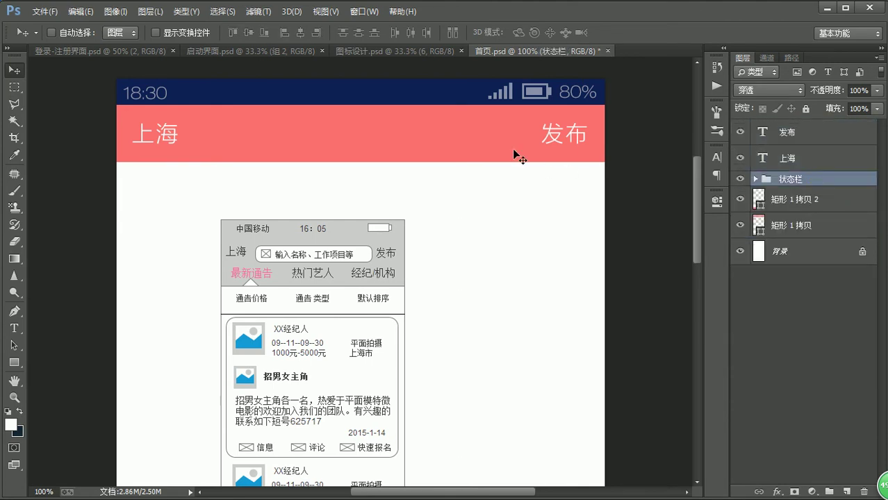
Move the 发布 and 上海 layers directly above 矩形 1 拷贝 and group all three layers.
{"action": "left_click", "coordinate": [799, 225]}
{"action": "left_click", "coordinate": [809, 132]}
{"action": "left_click", "coordinate": [809, 157], "text": "shift"}
{"action": "left_click_drag", "start_coordinate": [809, 158], "coordinate": [814, 208]}
{"action": "left_click", "coordinate": [816, 226], "text": "shift"}
{"action": "key", "text": "ctrl+g"}
Rename the new group holding 发布, 上海 and 矩形 1 拷贝 as 导航栏.
{"action": "left_click", "coordinate": [742, 170]}
{"action": "left_click", "coordinate": [742, 170]}
{"action": "double_click", "coordinate": [785, 168]}
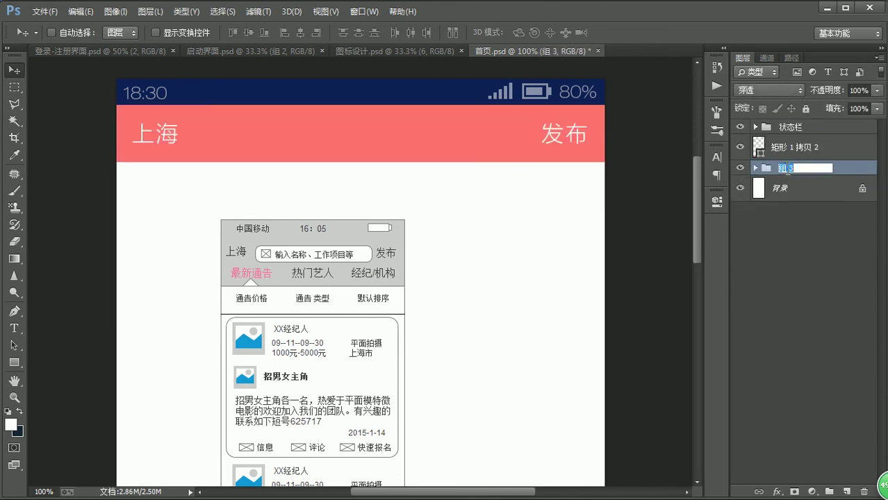
{"action": "type", "text": "daohangla"}
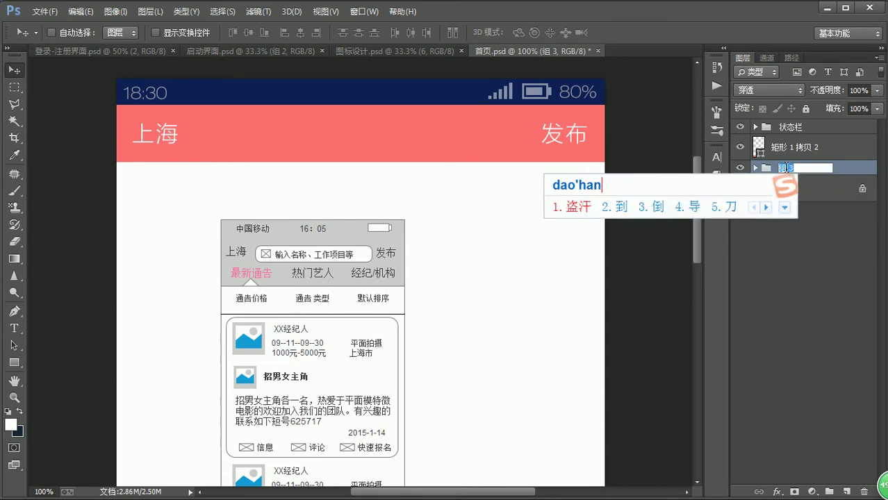
{"action": "type", "text": "n"}
{"action": "key", "text": "space"}
{"action": "left_click", "coordinate": [792, 149]}
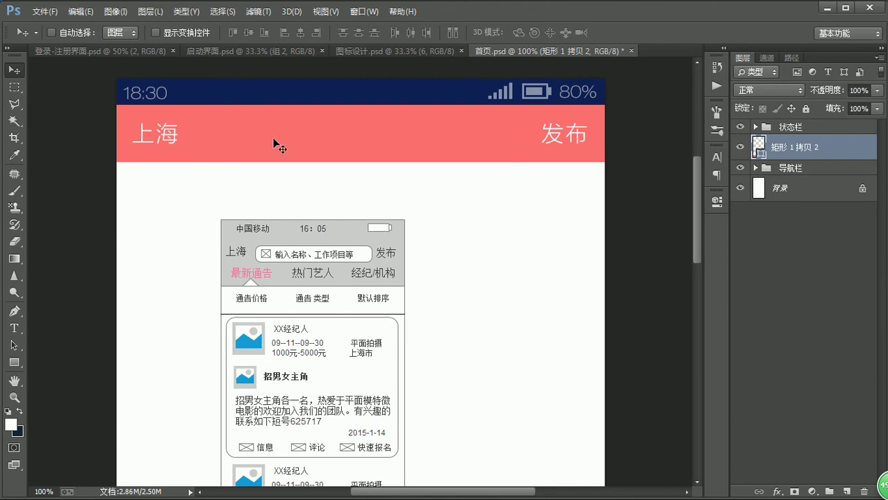
Expand the 导航栏 group, select its 发布 layer and make the Rounded Rectangle the active shape tool.
{"action": "left_click", "coordinate": [761, 169]}
{"action": "left_click", "coordinate": [755, 168]}
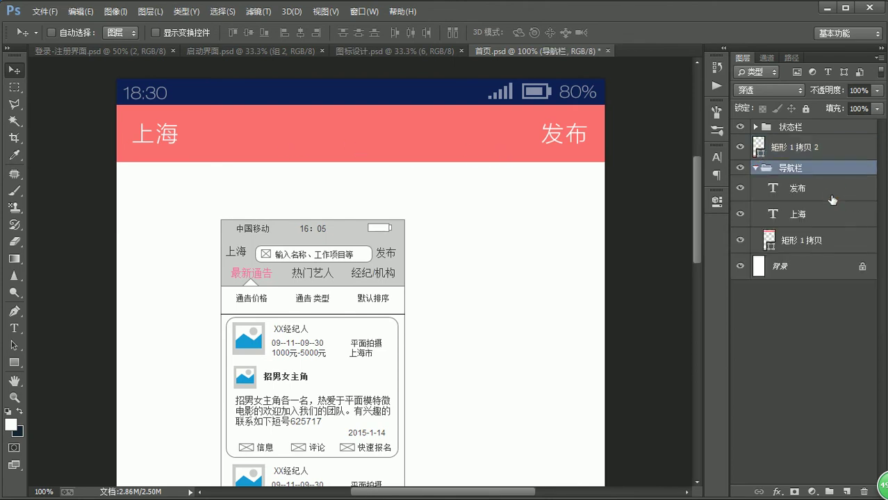
{"action": "left_click", "coordinate": [827, 190]}
{"action": "key", "text": "u"}
{"action": "right_click", "coordinate": [14, 362]}
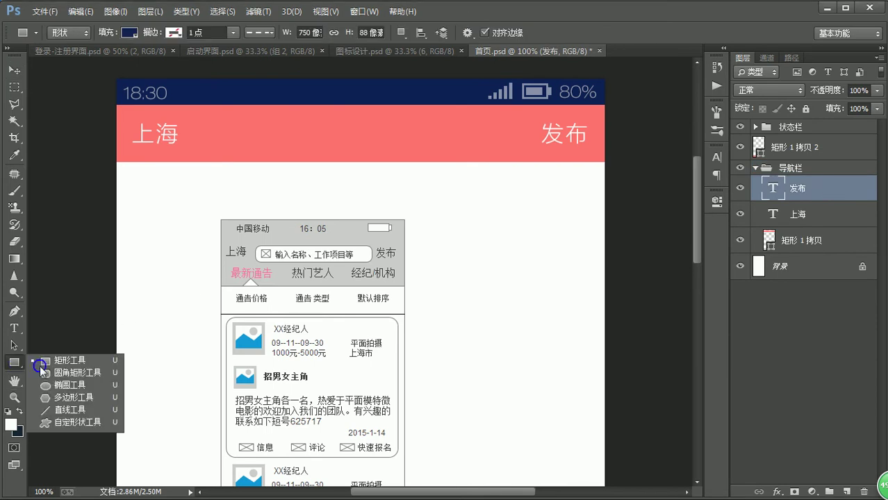
{"action": "left_click", "coordinate": [78, 374]}
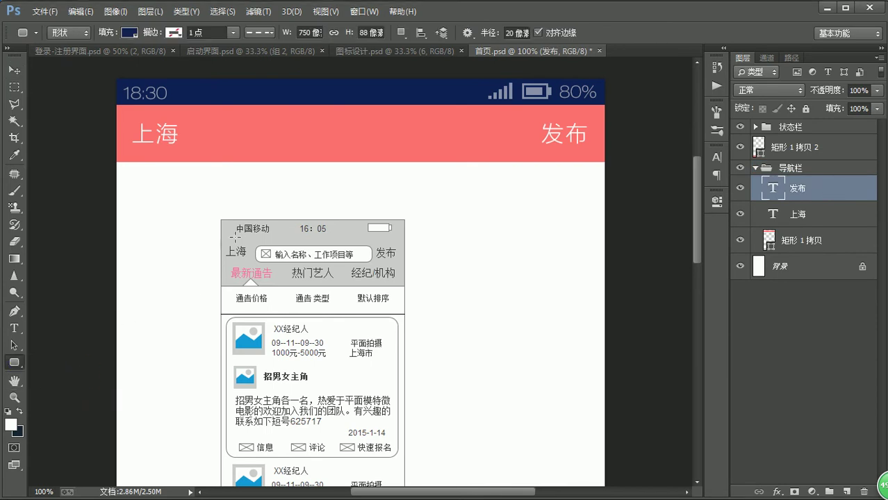
{"action": "key", "text": "v"}
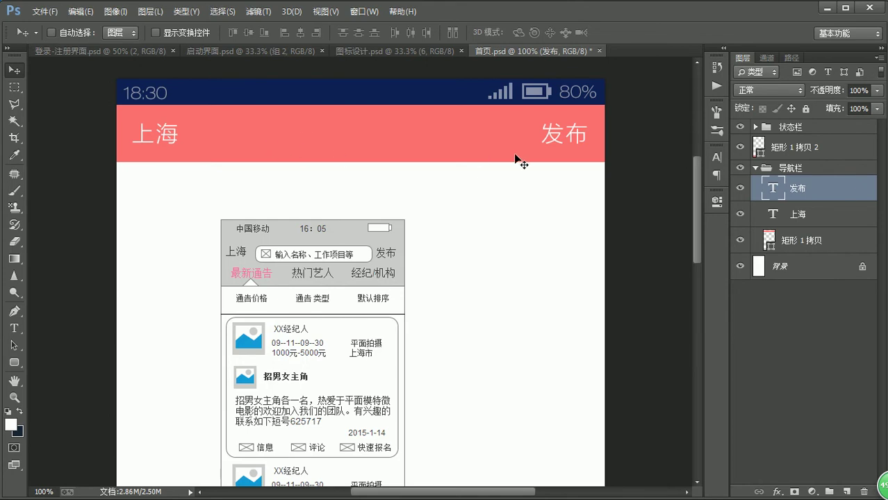
Review the login, icon and launch screen designs for style reference and return to 首页.psd.
{"action": "left_click", "coordinate": [107, 51]}
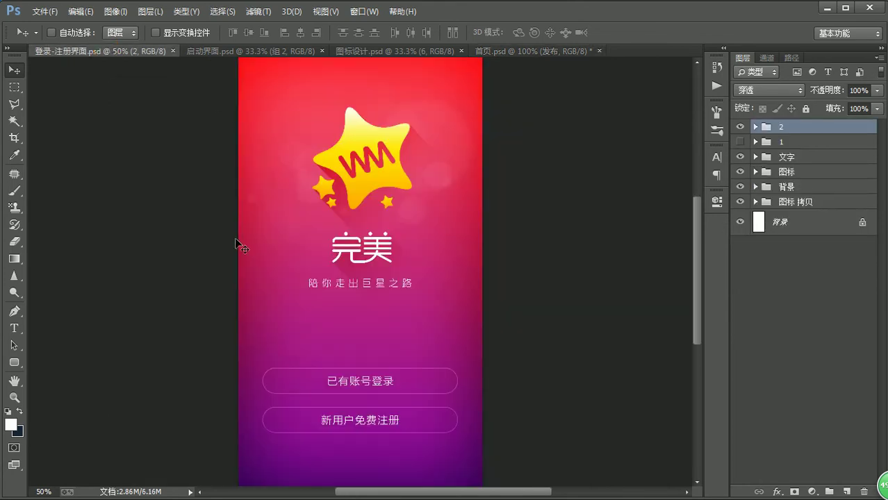
{"action": "left_click", "coordinate": [527, 50]}
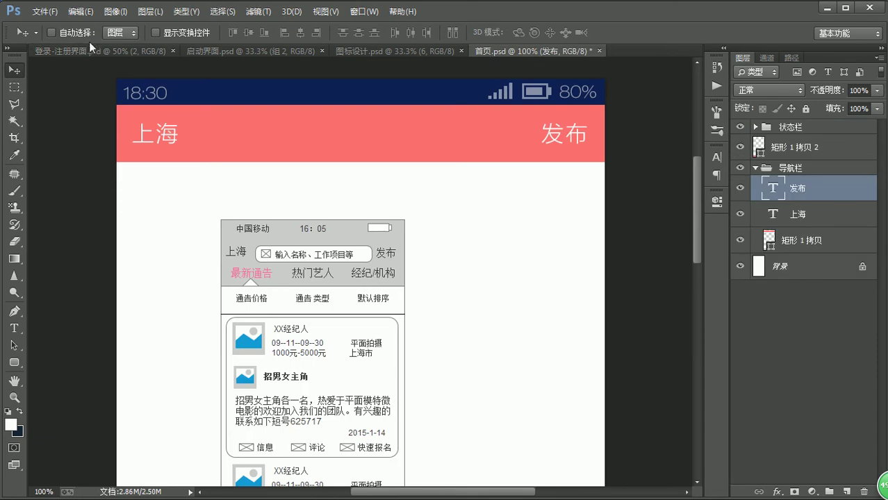
{"action": "left_click", "coordinate": [89, 50]}
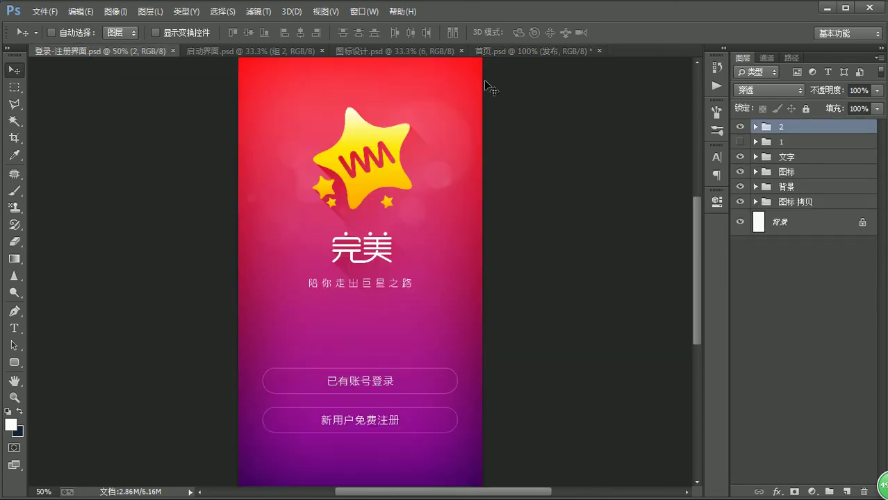
{"action": "left_click", "coordinate": [365, 50]}
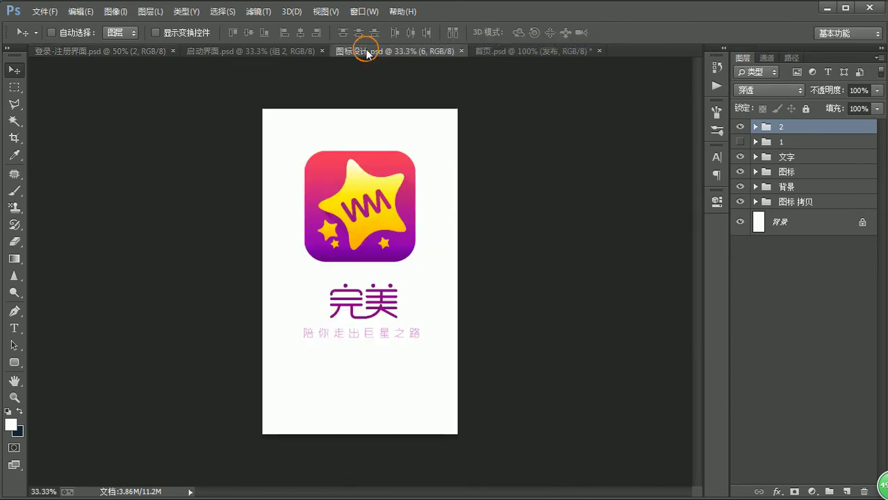
{"action": "left_click", "coordinate": [243, 52]}
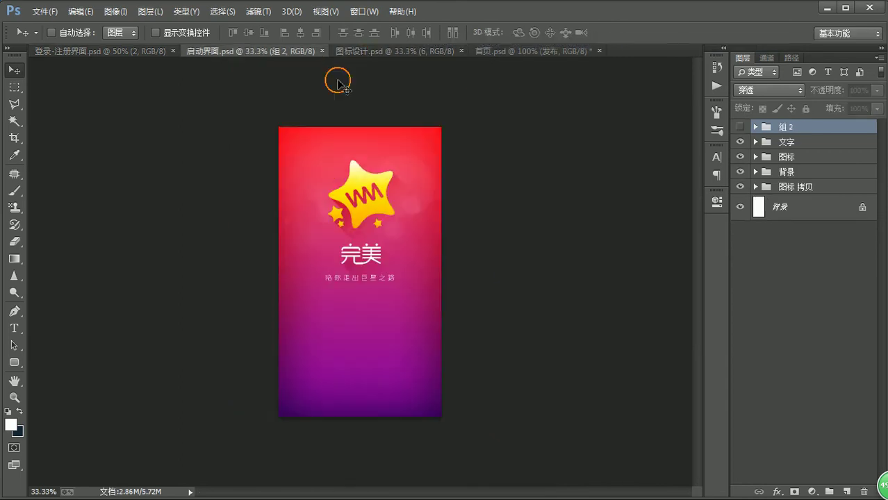
{"action": "left_click", "coordinate": [515, 50]}
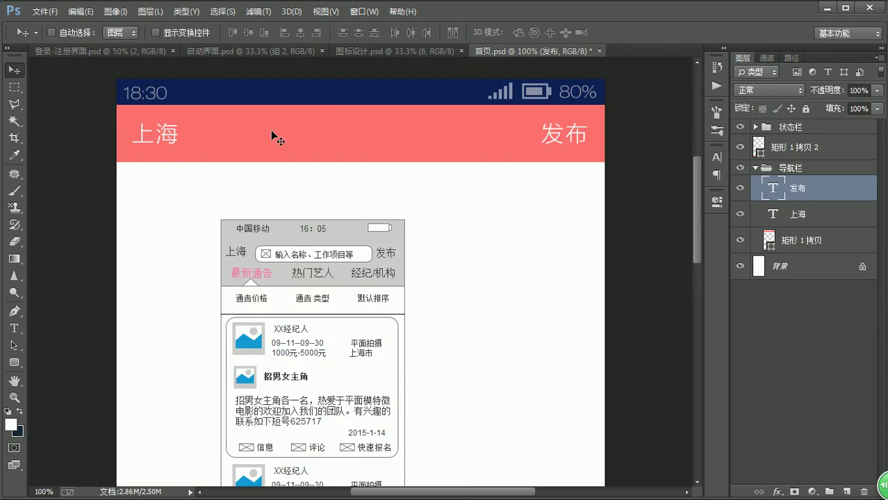
Try a 600 × 60 px rounded rectangle with a 100 px corner radius in the pink bar, and delete it.
{"action": "key", "text": "u"}
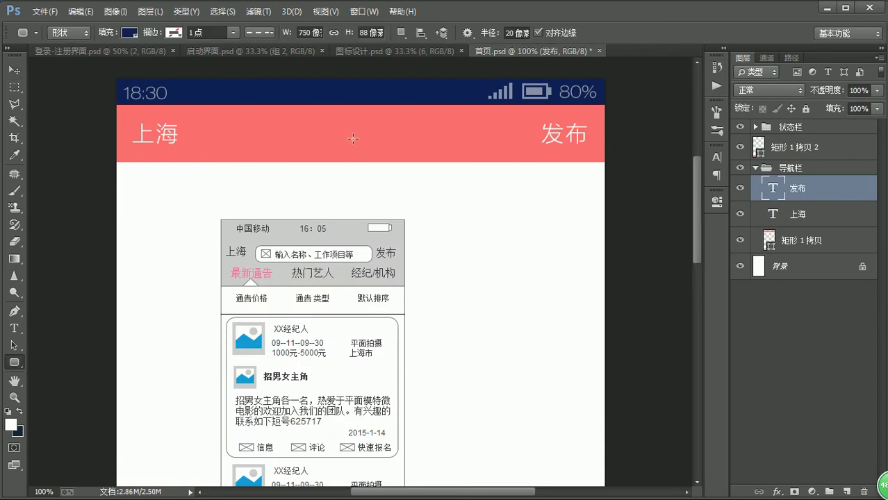
{"action": "left_click", "coordinate": [503, 35]}
{"action": "left_click", "coordinate": [368, 139]}
{"action": "left_click_drag", "start_coordinate": [364, 219], "coordinate": [317, 230]}
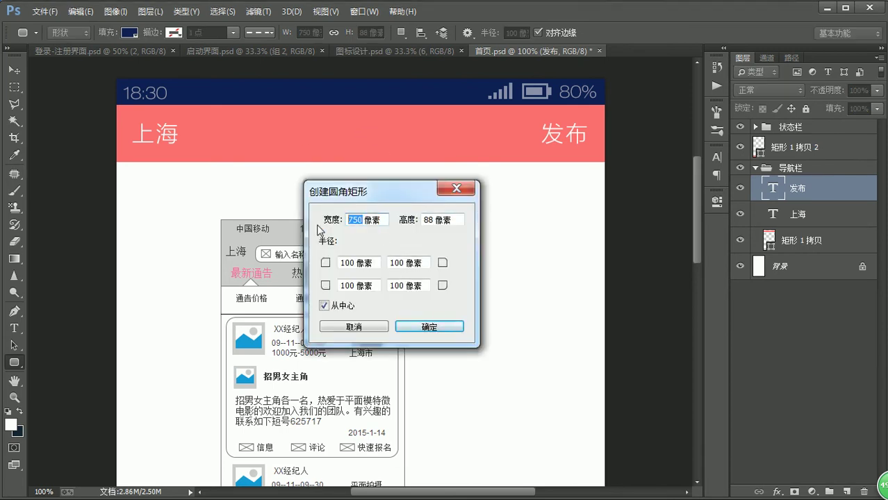
{"action": "type", "text": "600"}
{"action": "left_click_drag", "start_coordinate": [432, 219], "coordinate": [387, 224]}
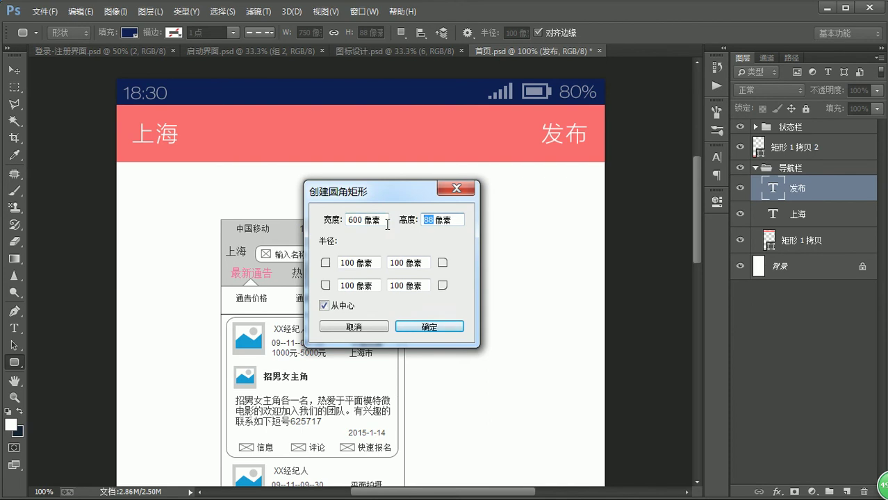
{"action": "type", "text": "60"}
{"action": "left_click", "coordinate": [424, 321]}
{"action": "key", "text": "v"}
{"action": "mouse_move", "coordinate": [404, 137]}
{"action": "left_mouse_down"}
{"action": "mouse_move", "coordinate": [422, 138]}
{"action": "mouse_move", "coordinate": [413, 136]}
{"action": "left_mouse_up"}
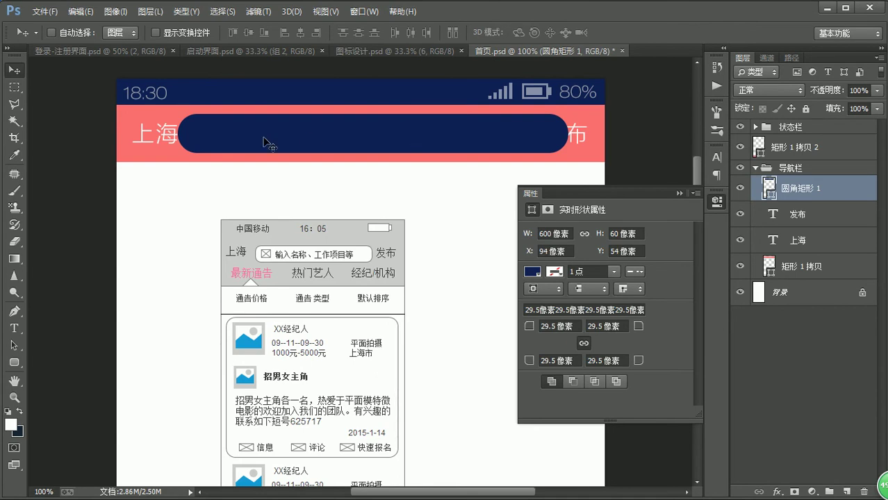
{"action": "key", "text": "Delete"}
Create a 500 × 50 px rounded rectangle with a 100 px corner radius and place it between 上海 and 发布.
{"action": "key", "text": "u"}
{"action": "left_click", "coordinate": [417, 177]}
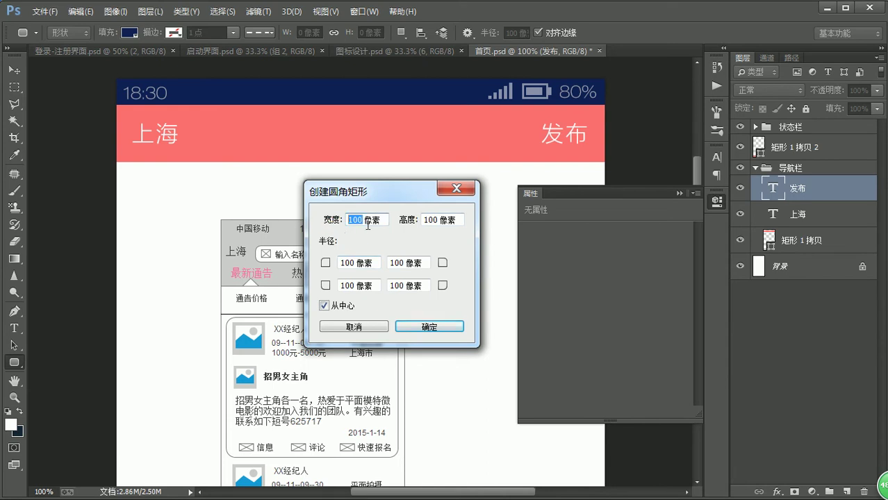
{"action": "type", "text": "500"}
{"action": "key", "text": "Tab"}
{"action": "type", "text": "50"}
{"action": "left_click", "coordinate": [408, 325]}
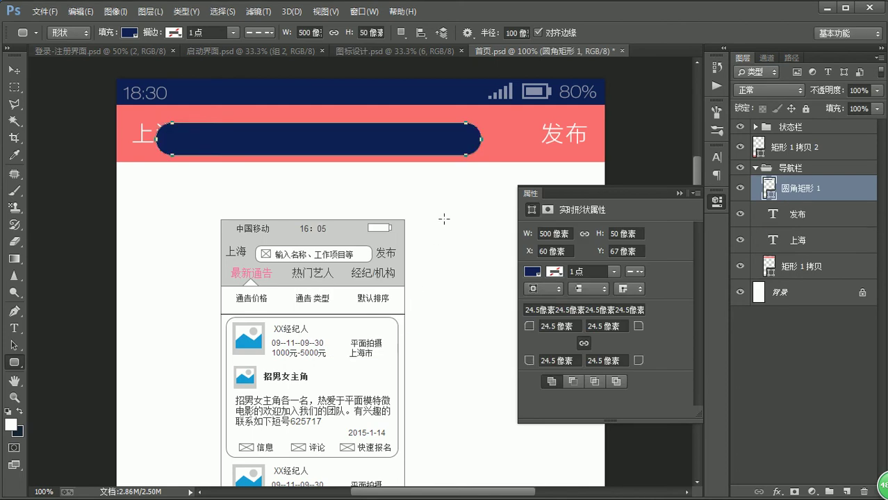
{"action": "key", "text": "v"}
{"action": "left_click_drag", "start_coordinate": [353, 150], "coordinate": [401, 145]}
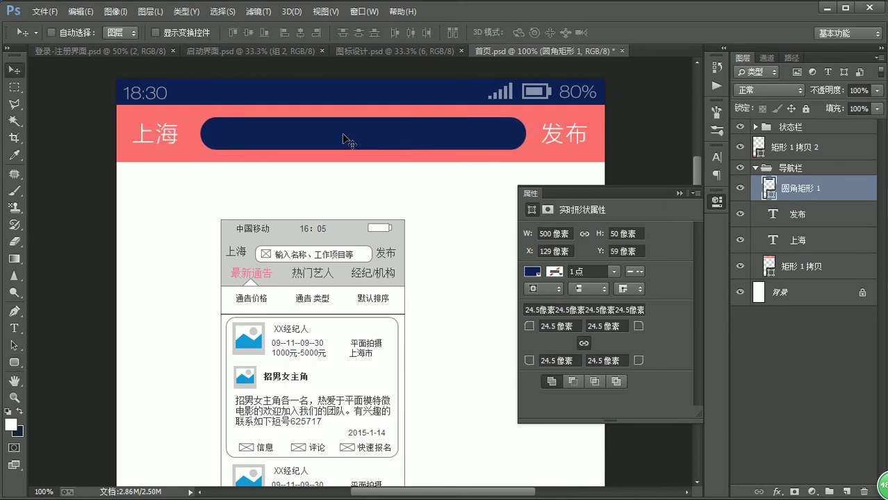
Remove the rounded rectangle's fill and give it a solid dark stroke.
{"action": "key", "text": "u"}
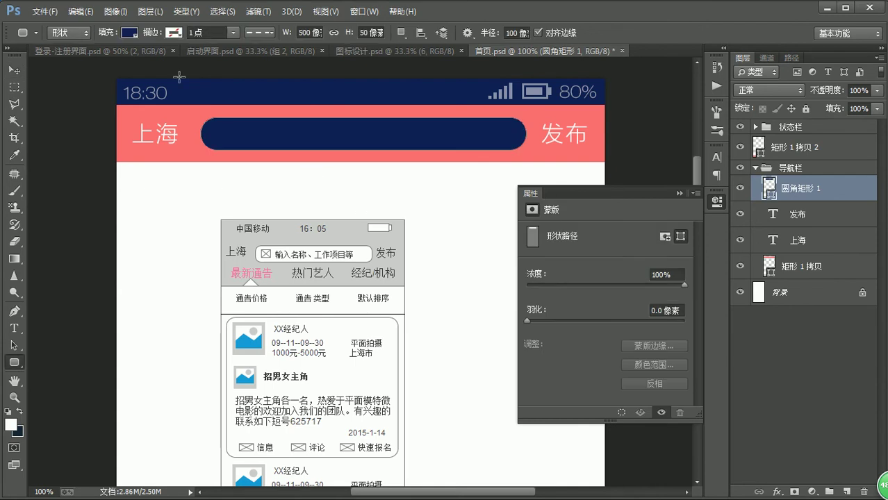
{"action": "left_click", "coordinate": [131, 35]}
{"action": "left_click", "coordinate": [75, 58]}
{"action": "left_click", "coordinate": [174, 33]}
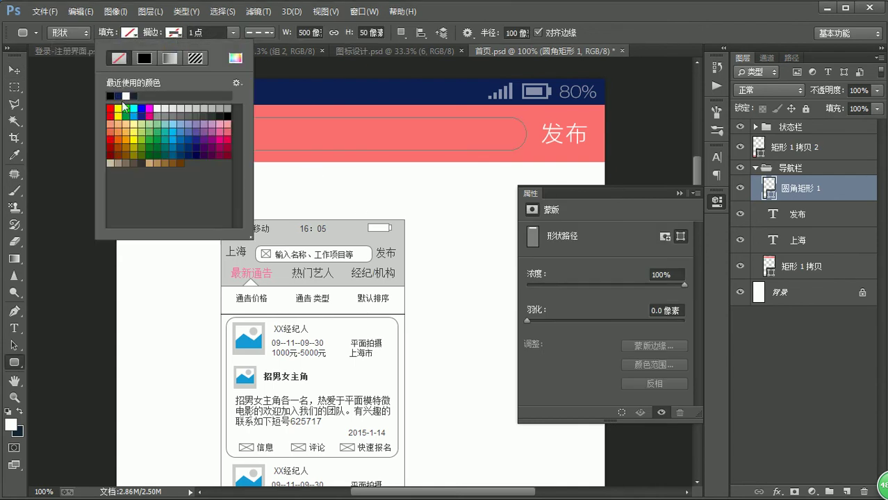
{"action": "left_click", "coordinate": [132, 94]}
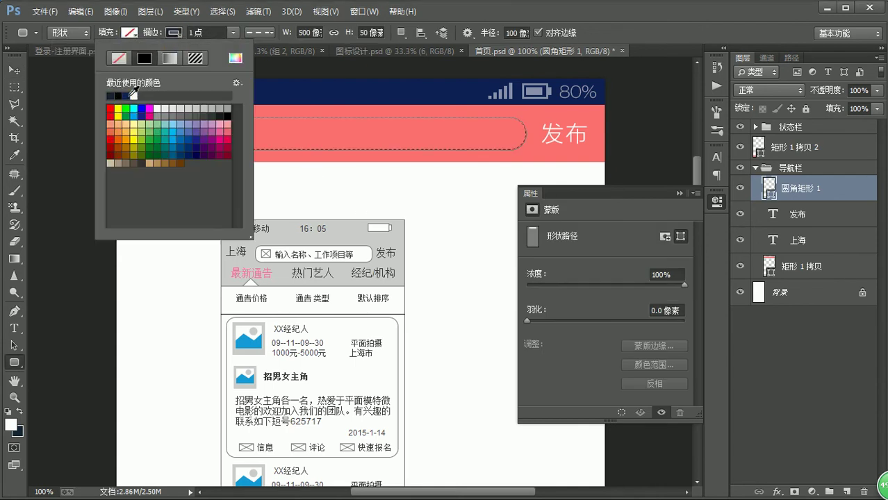
{"action": "left_click", "coordinate": [193, 33]}
{"action": "left_click", "coordinate": [257, 32]}
{"action": "left_click", "coordinate": [268, 67]}
Shift the rounded rectangle outline slightly to the left between 上海 and 发布.
{"action": "key", "text": "v"}
{"action": "left_click", "coordinate": [764, 167]}
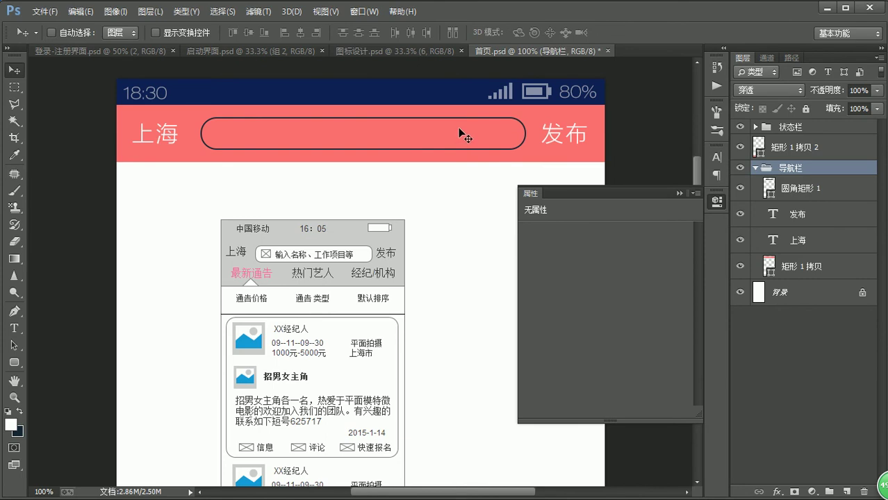
{"action": "left_click", "coordinate": [830, 189]}
{"action": "left_click_drag", "start_coordinate": [406, 129], "coordinate": [404, 130]}
Add a white 26 pt text layer reading 输入名称、工作项目等 just below the search box.
{"action": "key", "text": "t"}
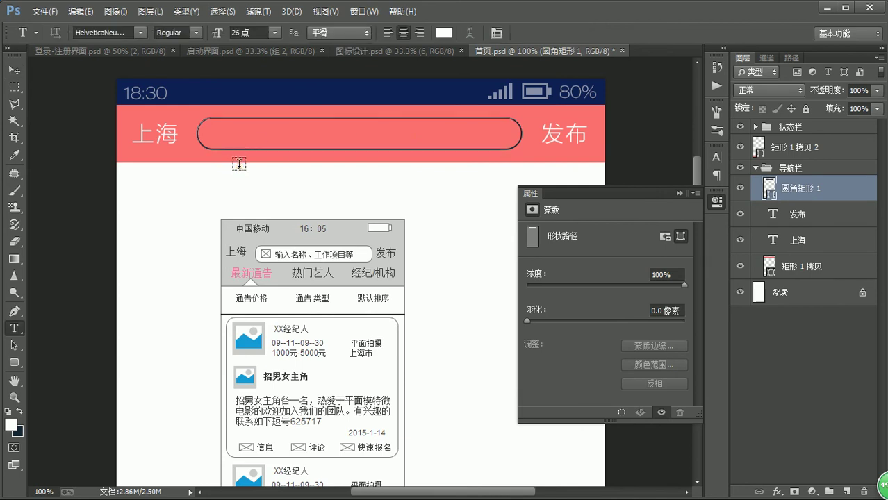
{"action": "left_click", "coordinate": [239, 159]}
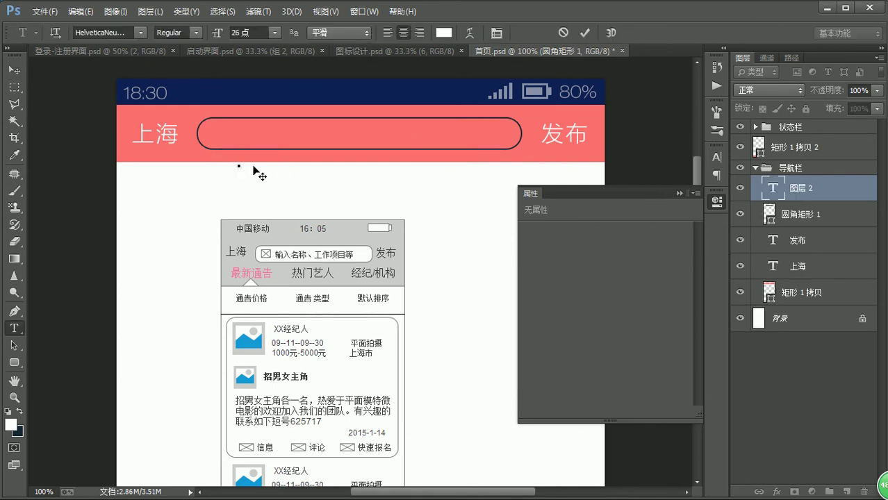
{"action": "type", "text": "shuru"}
{"action": "key", "text": "space"}
{"action": "type", "text": "mchen"}
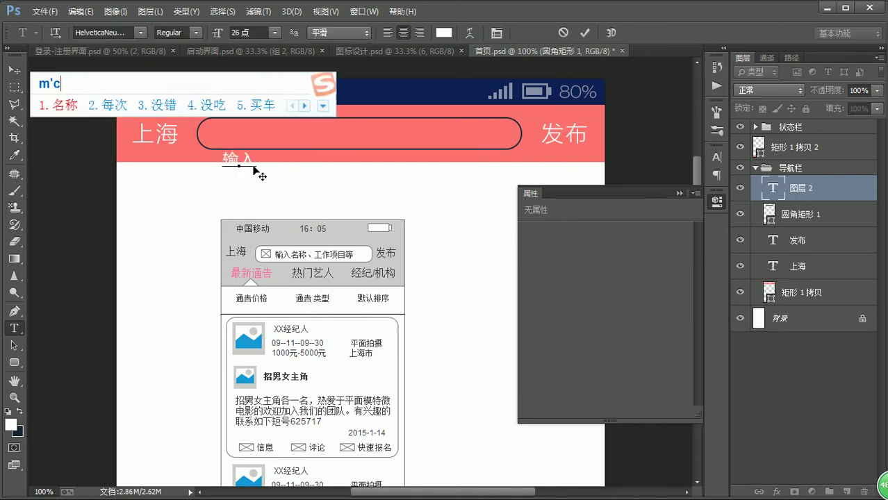
{"action": "type", "text": "g"}
{"action": "key", "text": "space"}
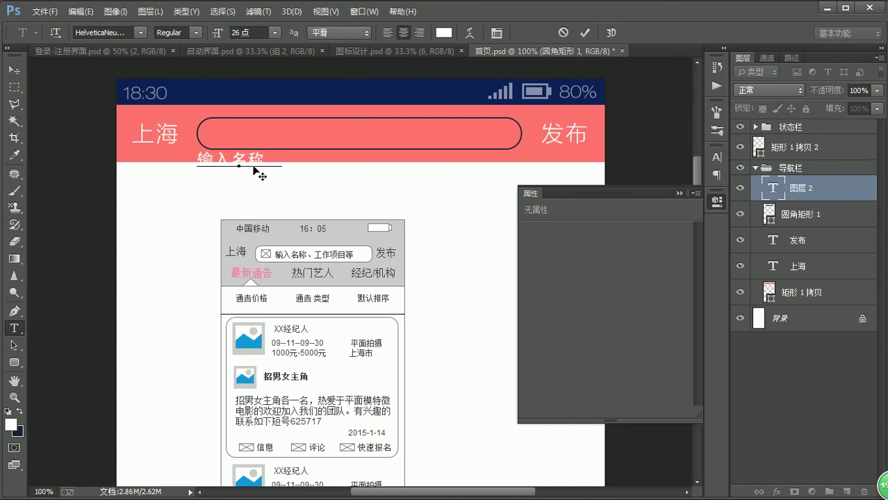
{"action": "type", "text": "gzuoxiangmu"}
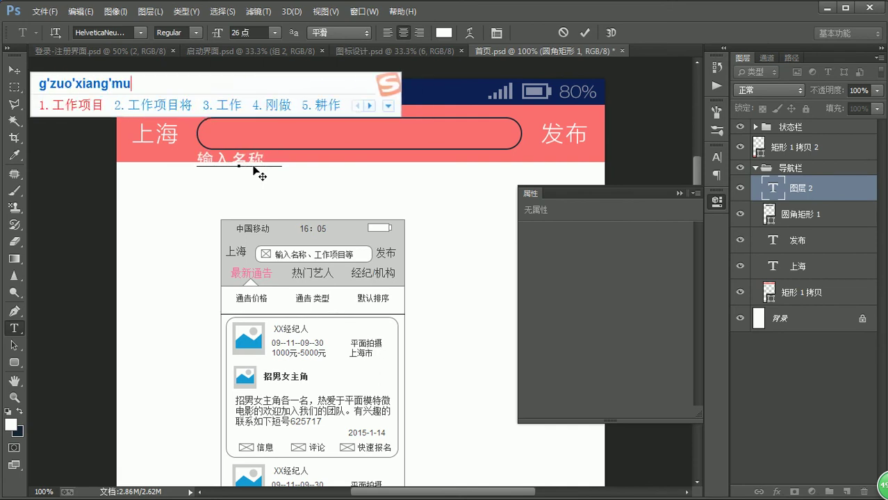
{"action": "key", "text": "space"}
{"action": "type", "text": "deng"}
{"action": "key", "text": "space"}
Set the font of the 输入名称、工作项目等 text to 黑体-简.
{"action": "key", "text": "ctrl+a"}
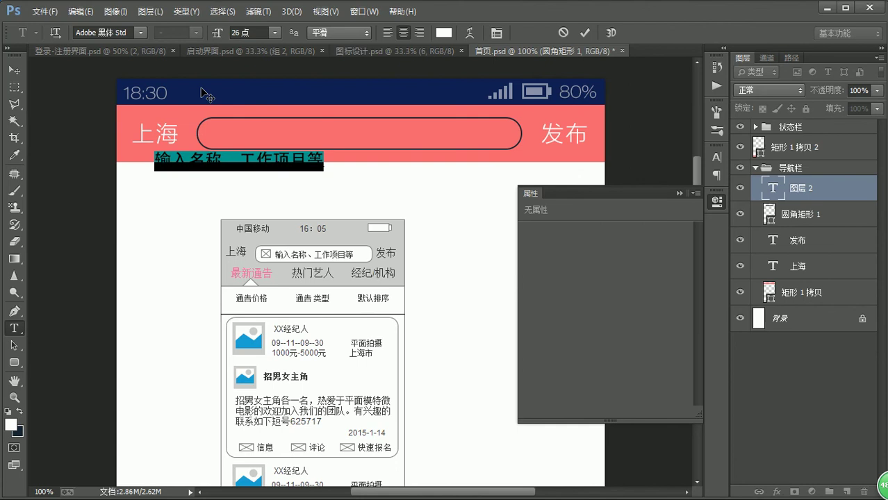
{"action": "left_click", "coordinate": [141, 33]}
{"action": "scroll", "coordinate": [153, 348], "scroll_direction": "down", "scroll_amount": 5}
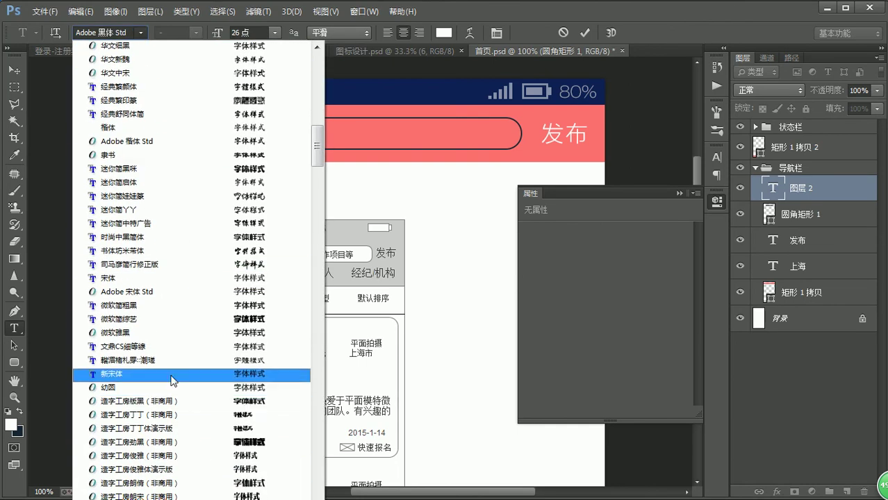
{"action": "left_click", "coordinate": [166, 333]}
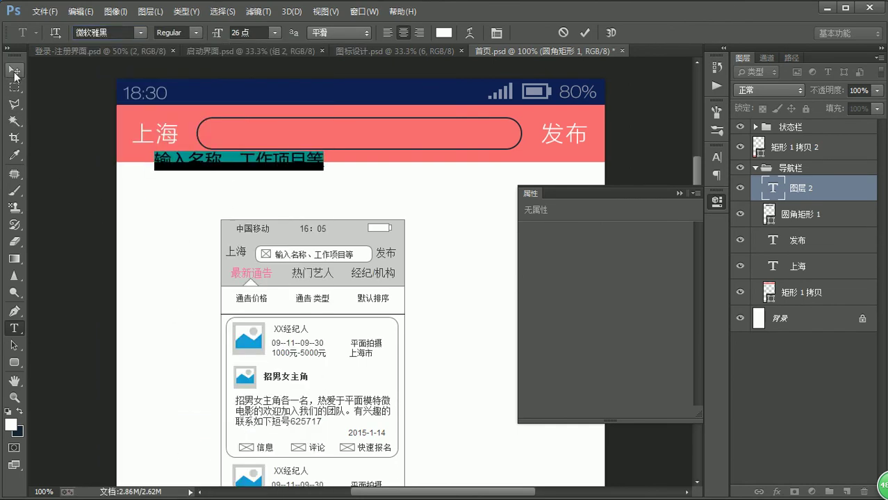
{"action": "left_click", "coordinate": [141, 33]}
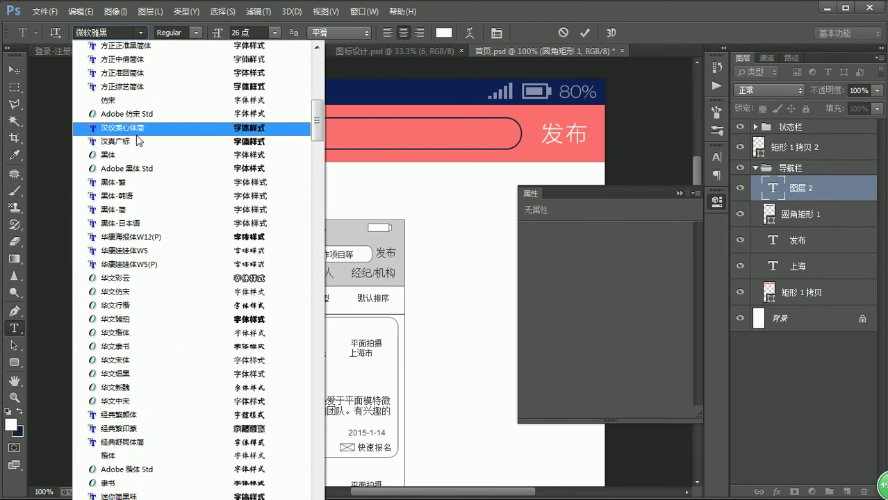
{"action": "left_click", "coordinate": [118, 209]}
Move the 输入名称、工作项目等 text into the left part of the search box and nudge it slightly right.
{"action": "left_click", "coordinate": [14, 70]}
{"action": "left_click_drag", "start_coordinate": [193, 178], "coordinate": [292, 136]}
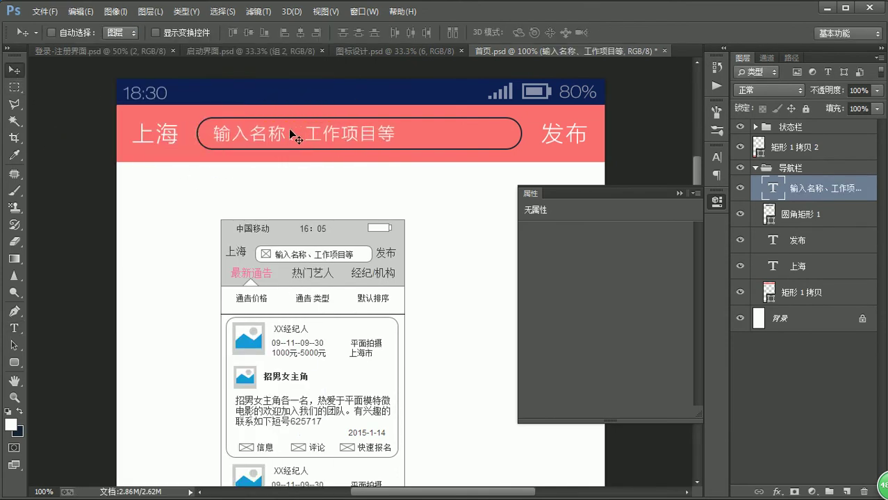
{"action": "key", "text": "Right"}
{"action": "key", "text": "Right"}
{"action": "key", "text": "Right"}
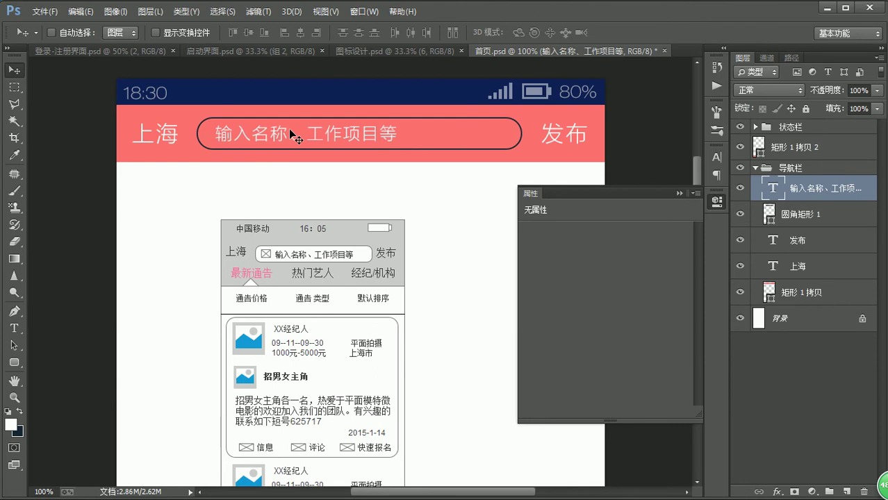
Collapse the floating 属性 display that covers the canvas.
{"action": "left_click", "coordinate": [683, 193]}
{"action": "key", "text": "v"}
{"action": "key", "text": "Escape"}
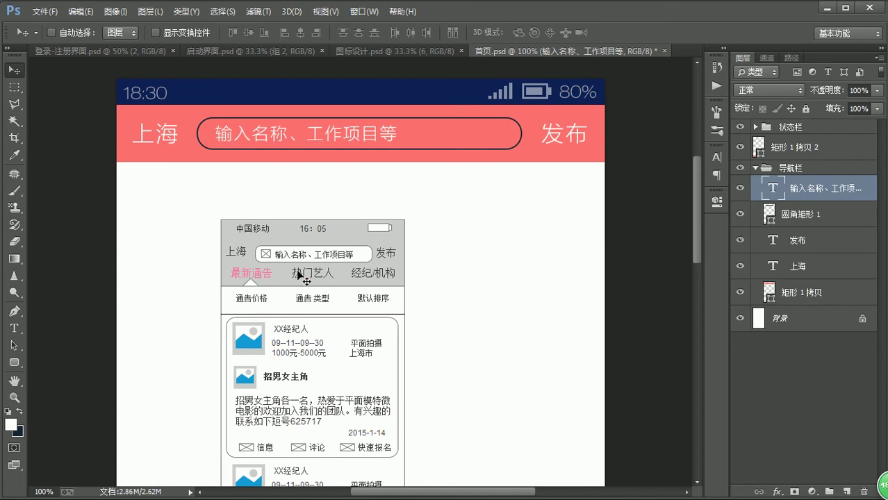
Switch to 360安全浏览器, compare the wireframe's 最新通告 and 热门艺人 pages, and return to Photoshop.
{"action": "key", "text": "alt+Tab"}
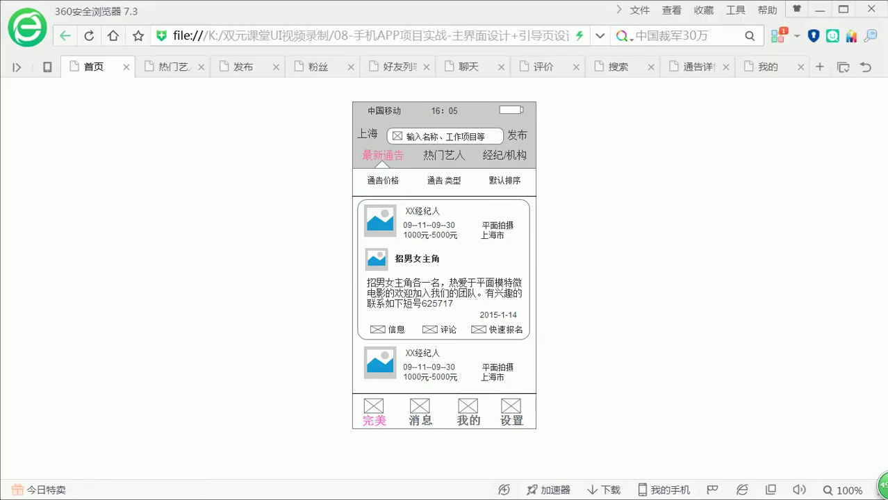
{"action": "left_click", "coordinate": [447, 160]}
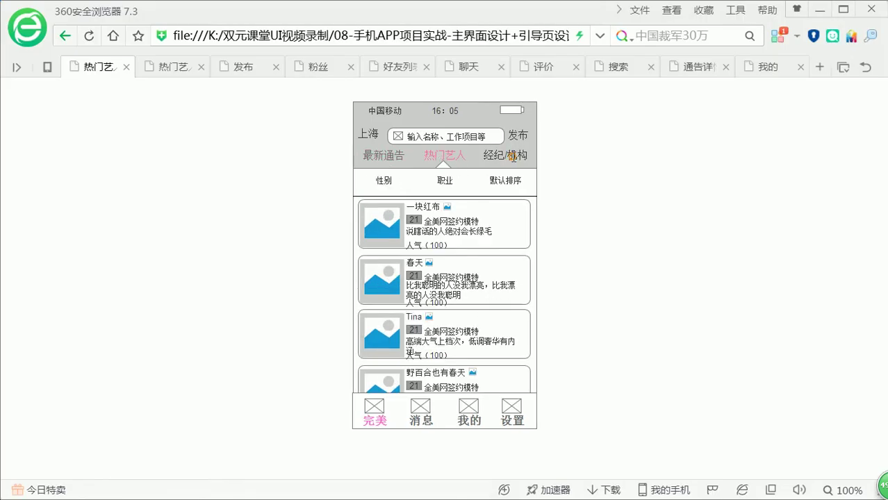
{"action": "left_click", "coordinate": [389, 162]}
{"action": "left_click", "coordinate": [438, 161]}
{"action": "left_click", "coordinate": [381, 161]}
{"action": "left_click", "coordinate": [439, 161]}
{"action": "left_click", "coordinate": [376, 161]}
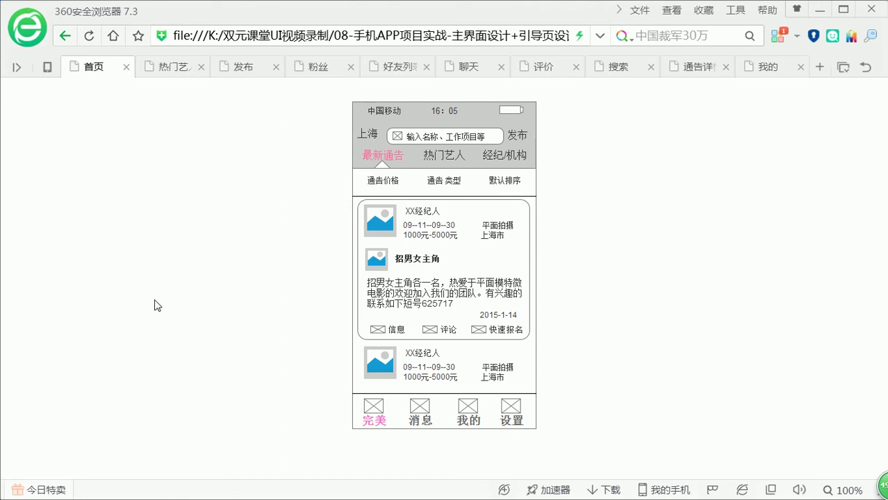
{"action": "key", "text": "alt+Tab"}
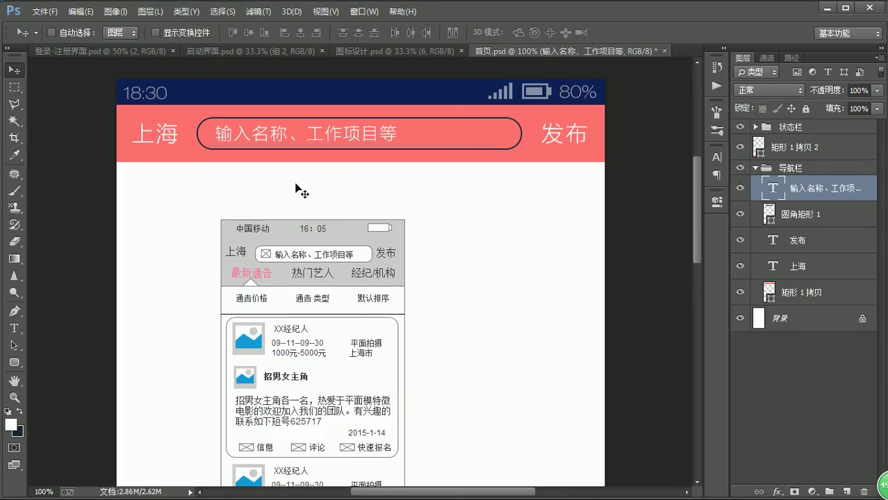
Duplicate the pink navigation bar rectangle above the 导航栏 group and place the copy directly below the original bar.
{"action": "left_click", "coordinate": [571, 154], "text": "ctrl"}
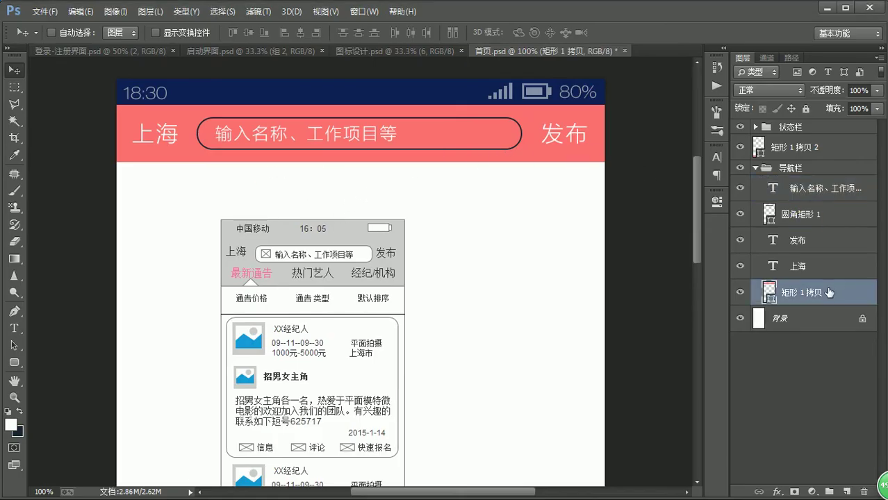
{"action": "key", "text": "ctrl+j"}
{"action": "left_click_drag", "start_coordinate": [829, 295], "coordinate": [818, 164]}
{"action": "left_click", "coordinate": [755, 194]}
{"action": "left_click_drag", "start_coordinate": [520, 144], "coordinate": [515, 201]}
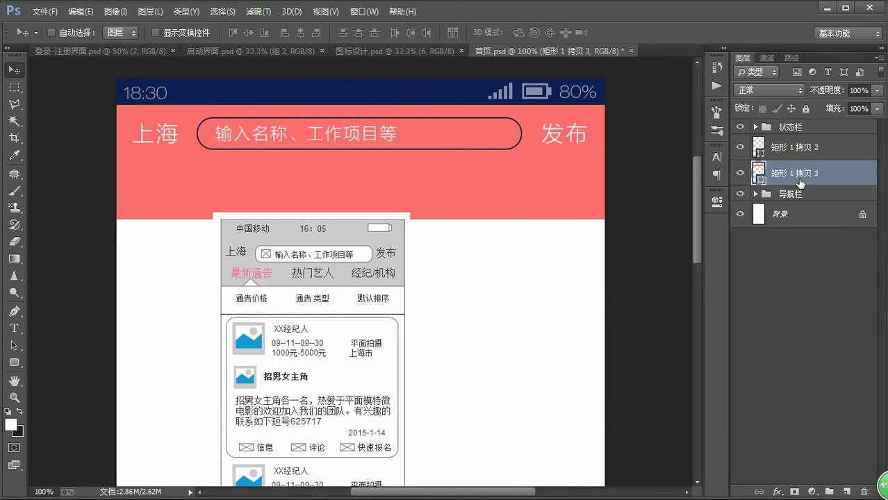
Put the copied pink rectangle in its own group and name the group 分导航.
{"action": "key", "text": "ctrl+g"}
{"action": "left_click", "coordinate": [755, 168]}
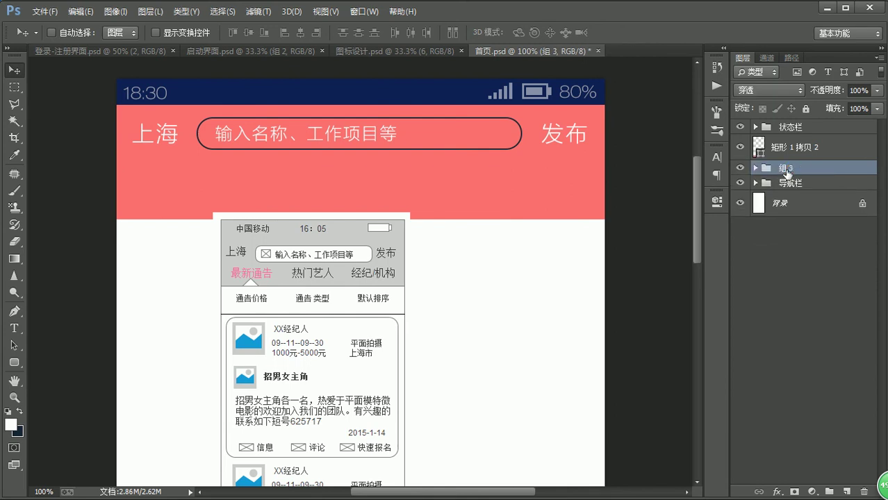
{"action": "double_click", "coordinate": [783, 168]}
{"action": "type", "text": "fen"}
{"action": "key", "text": "space"}
{"action": "type", "text": "daohang"}
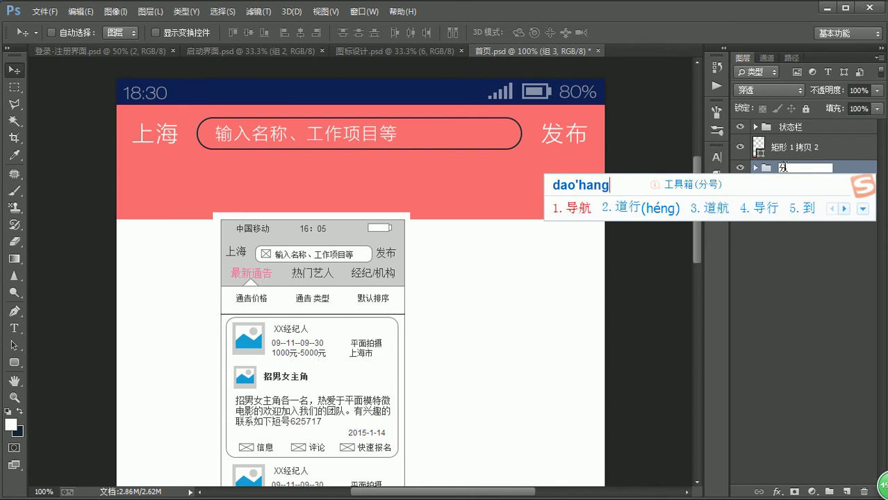
{"action": "key", "text": "space"}
{"action": "key", "text": "Return"}
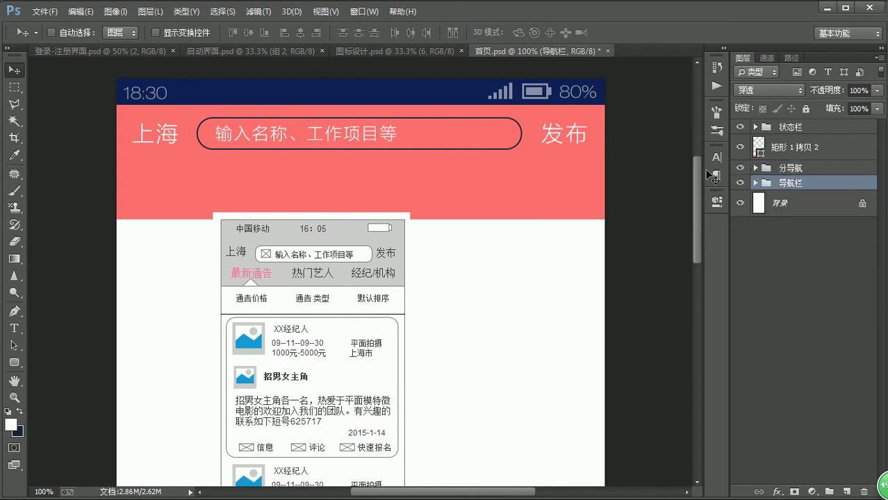
Recolour the rectangle in the 分导航 group to light grey.
{"action": "left_click", "coordinate": [517, 209], "text": "ctrl"}
{"action": "double_click", "coordinate": [768, 186]}
{"action": "left_click_drag", "start_coordinate": [539, 264], "coordinate": [512, 267]}
{"action": "key", "text": "Return"}
{"action": "key", "text": "v"}
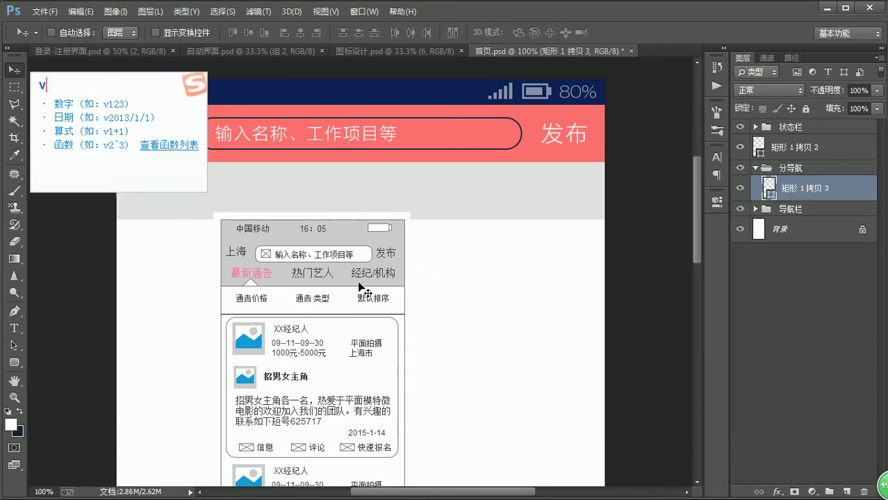
{"action": "key", "text": "Escape"}
Move the wireframe reference image down and slightly left so it clears the grey bar.
{"action": "left_click_drag", "start_coordinate": [339, 273], "coordinate": [326, 325]}
{"action": "left_click_drag", "start_coordinate": [834, 221], "coordinate": [798, 186]}
{"action": "left_click", "coordinate": [756, 127]}
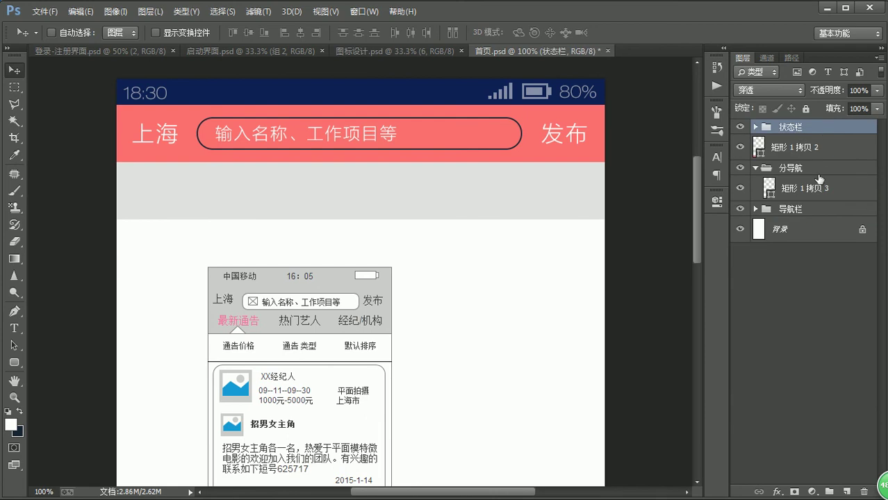
Duplicate the 上海 text layer into the 分导航 group and place the copy on the left part of the grey bar.
{"action": "left_click", "coordinate": [327, 174], "text": "ctrl"}
{"action": "key", "text": "t"}
{"action": "key", "text": "v"}
{"action": "left_click", "coordinate": [162, 143], "text": "ctrl"}
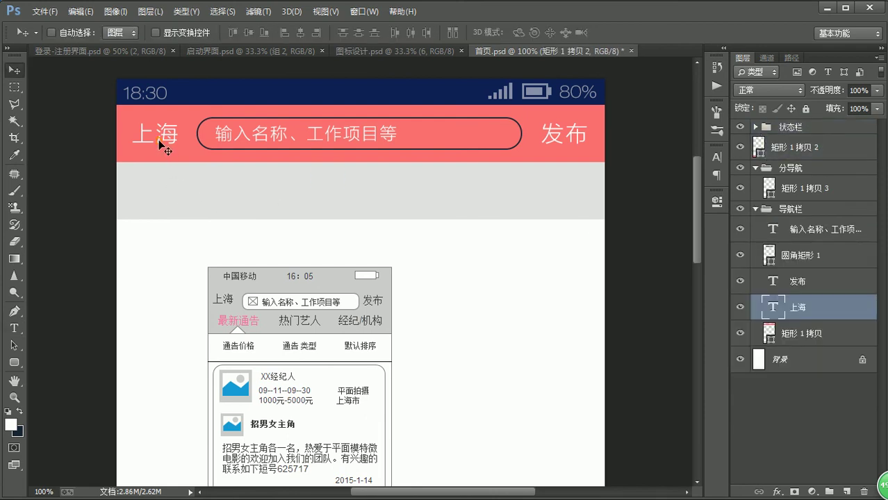
{"action": "key", "text": "ctrl+j"}
{"action": "left_click_drag", "start_coordinate": [815, 307], "coordinate": [802, 182]}
{"action": "left_click_drag", "start_coordinate": [202, 136], "coordinate": [181, 201]}
Replace the copied 上海 text on the grey bar with 最新通告.
{"action": "key", "text": "t"}
{"action": "double_click", "coordinate": [181, 200]}
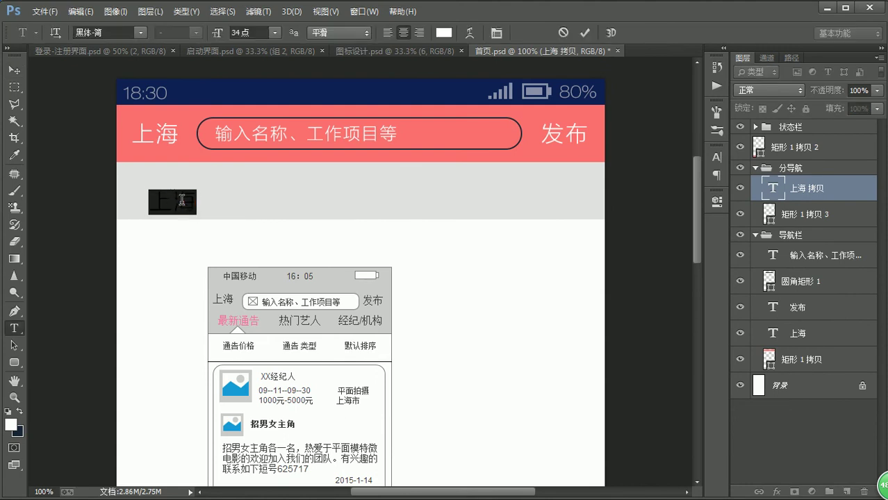
{"action": "type", "text": "zuixingtong"}
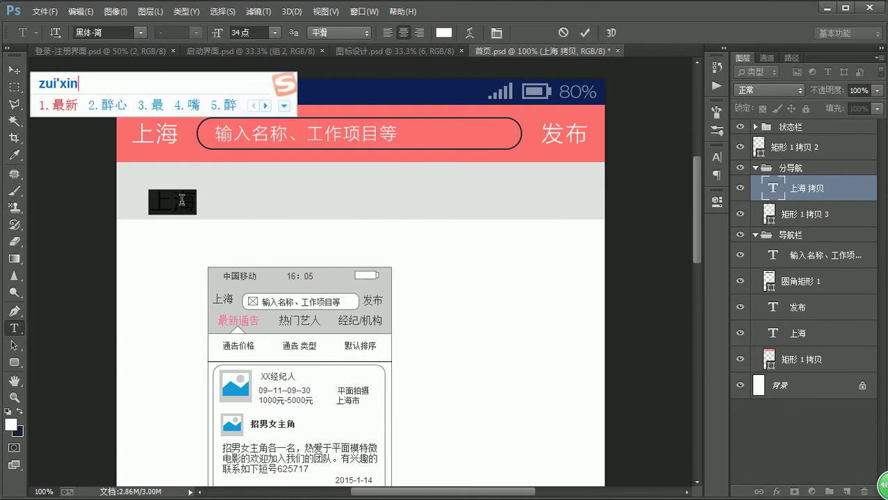
{"action": "type", "text": "gao"}
{"action": "key", "text": "space"}
{"action": "key", "text": "BackSpace"}
{"action": "key", "text": "BackSpace"}
{"action": "key", "text": "BackSpace"}
{"action": "key", "text": "BackSpace"}
{"action": "type", "text": "zui'xin"}
{"action": "key", "text": "space"}
{"action": "type", "text": "tonggao"}
{"action": "key", "text": "space"}
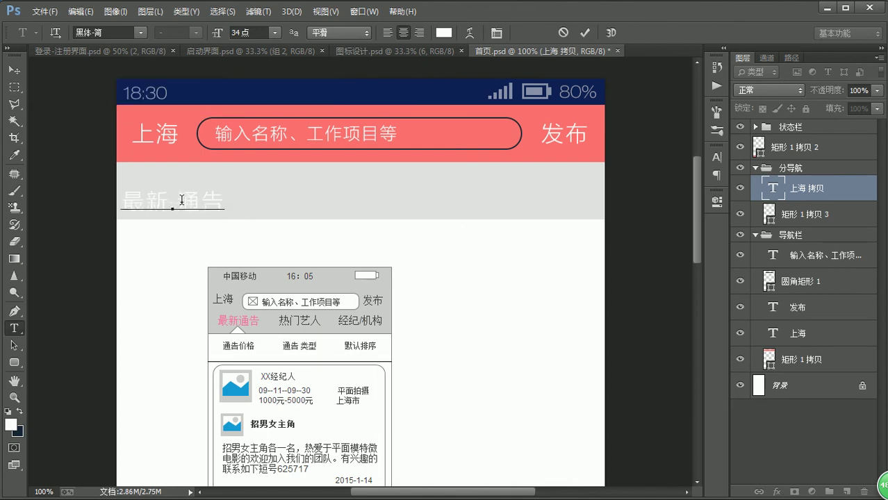
{"action": "left_click_drag", "start_coordinate": [178, 200], "coordinate": [165, 200]}
{"action": "key", "text": "BackSpace"}
Append 热门艺人 and 经纪/机构 after 最新通告, separated by spaces, and centre the line on the grey bar.
{"action": "type", "text": "remen"}
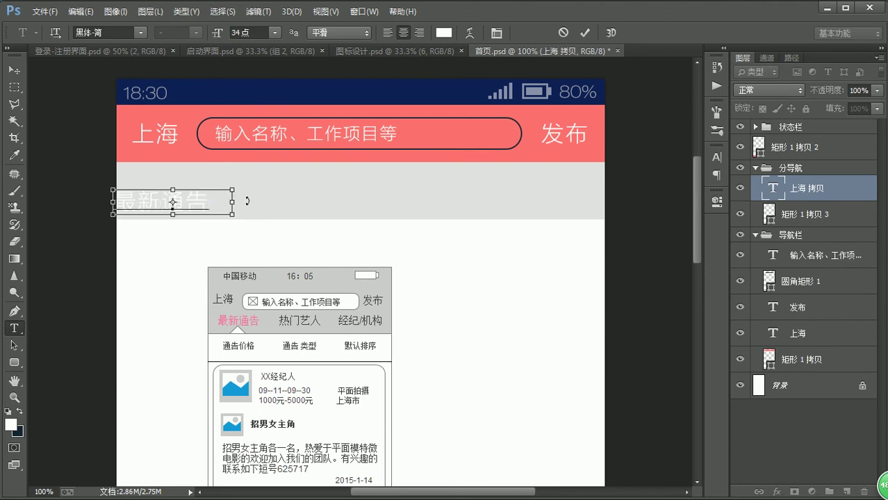
{"action": "key", "text": "space"}
{"action": "type", "text": "yiren"}
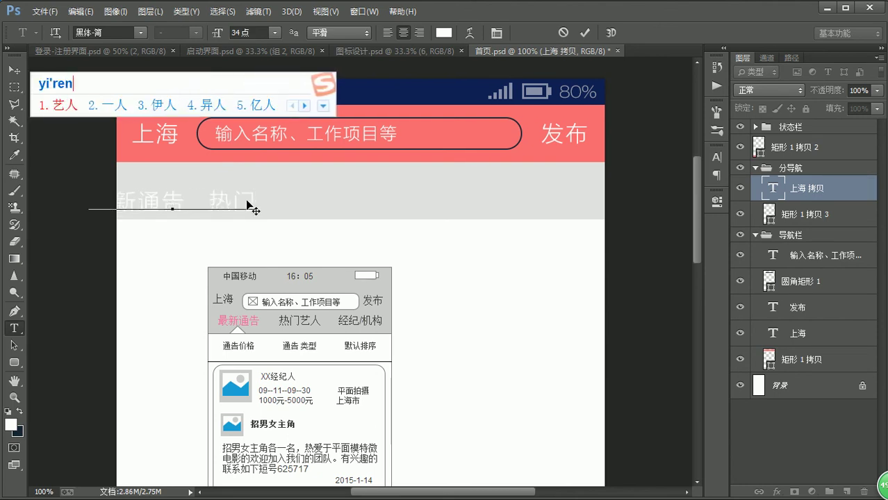
{"action": "key", "text": "space"}
{"action": "type", "text": "jingji"}
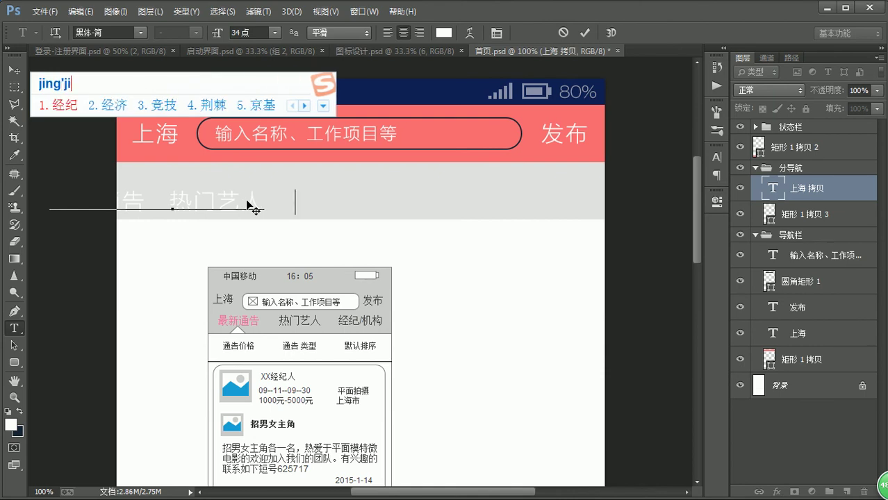
{"action": "key", "text": "space"}
{"action": "type", "text": "/"}
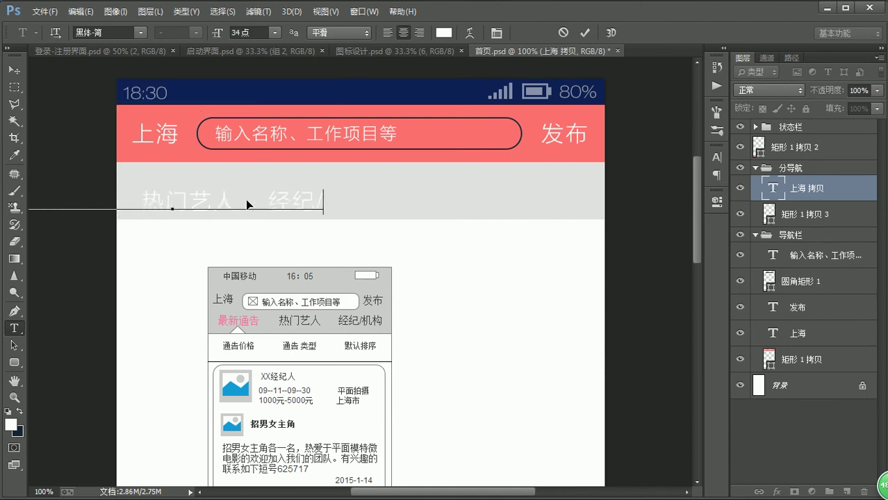
{"action": "type", "text": "jigou"}
{"action": "key", "text": "space"}
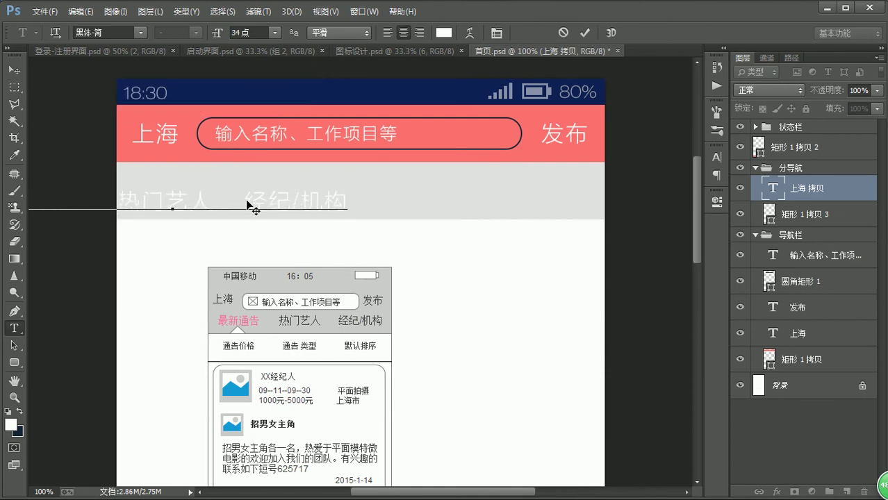
{"action": "left_click", "coordinate": [11, 75]}
{"action": "left_click_drag", "start_coordinate": [411, 167], "coordinate": [455, 168]}
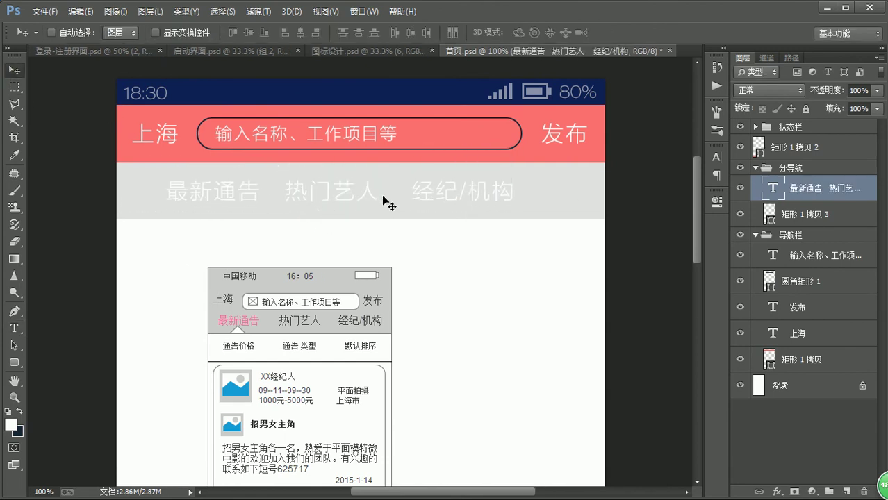
Set the colour of the whole 最新通告 热门艺人 经纪/机构 text to dark grey #464646.
{"action": "key", "text": "t"}
{"action": "key", "text": "shift"}
{"action": "key", "text": "t"}
{"action": "left_click", "coordinate": [467, 193]}
{"action": "key", "text": "ctrl+a"}
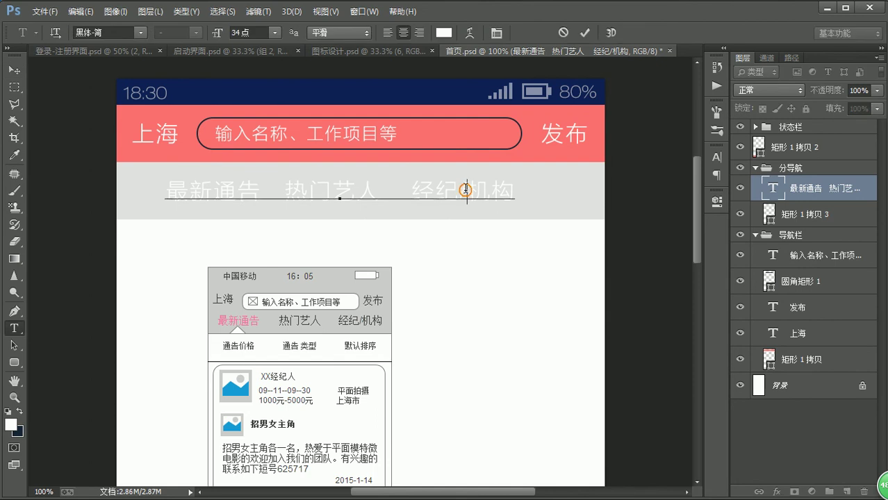
{"action": "left_click", "coordinate": [443, 33]}
{"action": "left_click_drag", "start_coordinate": [514, 352], "coordinate": [437, 372]}
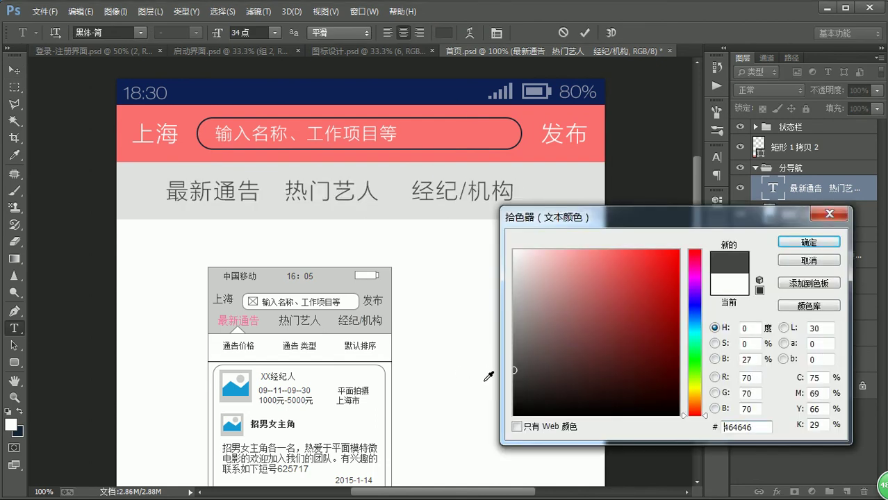
{"action": "key", "text": "Return"}
Even out the gaps between 最新通告, 热门艺人 and 经纪/机构 with extra spaces.
{"action": "left_click", "coordinate": [271, 181]}
{"action": "left_click", "coordinate": [394, 188]}
{"action": "left_click", "coordinate": [399, 191]}
Check the font-size example in 03-UI移动端平台设计规范.ppt and set the three sub-navigation labels to 30 pt.
{"action": "left_click_drag", "start_coordinate": [154, 191], "coordinate": [631, 194]}
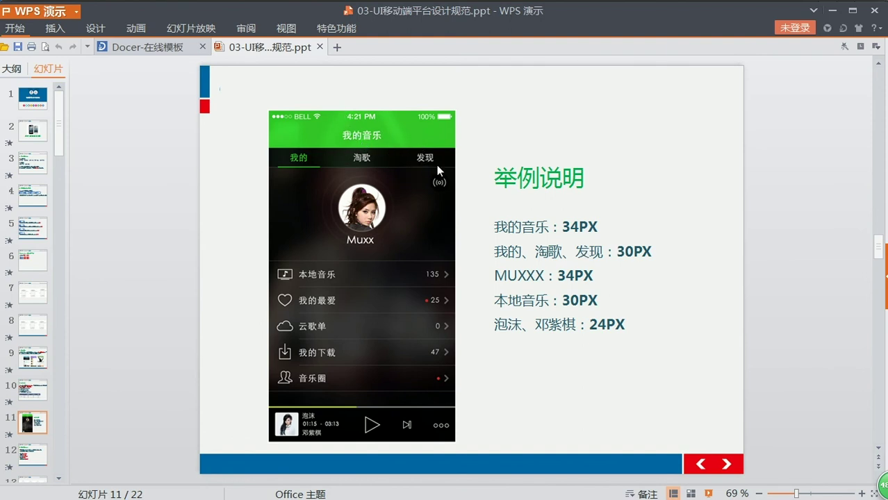
{"action": "left_click", "coordinate": [622, 248]}
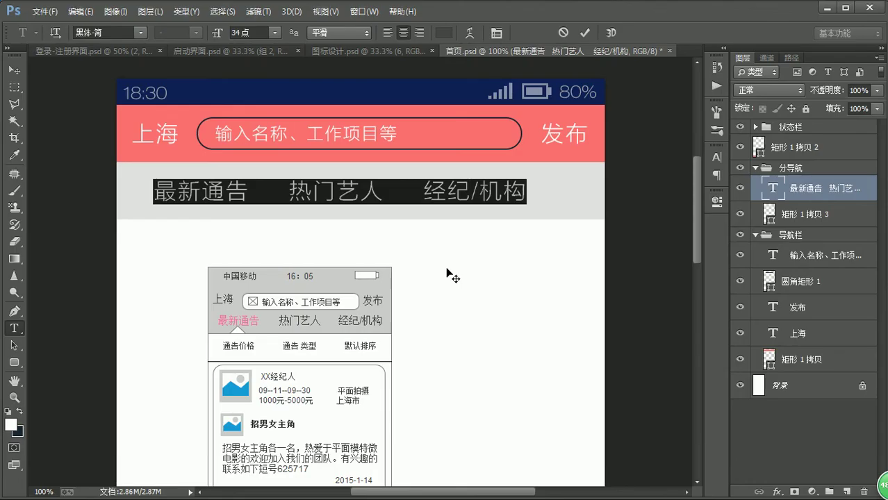
{"action": "left_click", "coordinate": [243, 32]}
{"action": "type", "text": "30"}
{"action": "key", "text": "Return"}
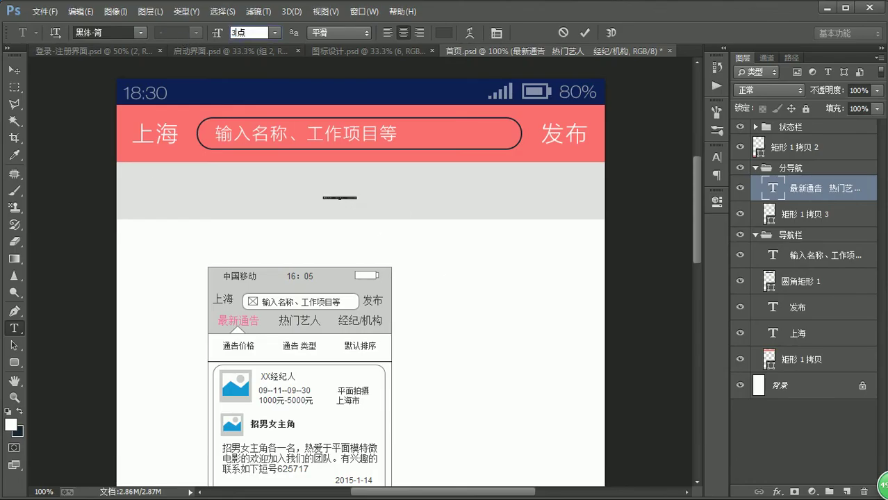
{"action": "left_click", "coordinate": [17, 66]}
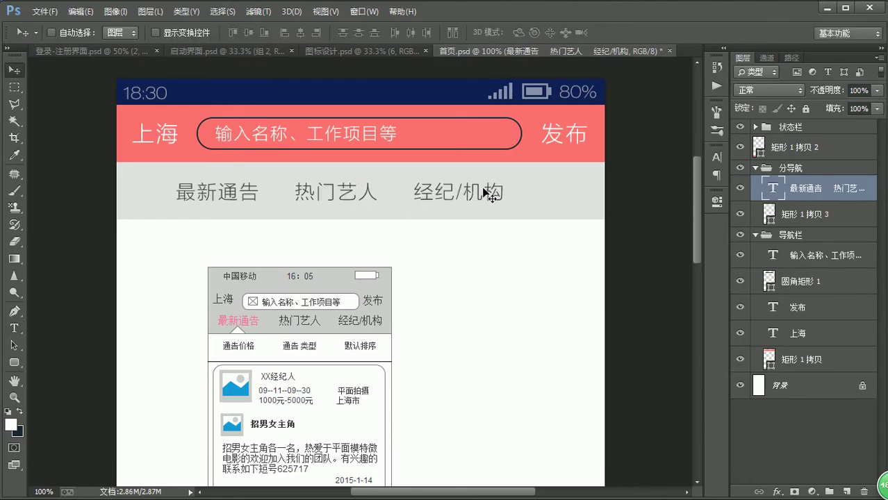
Set the height of the grey sub-navigation rectangle to 70 px.
{"action": "left_click_drag", "start_coordinate": [788, 214], "coordinate": [785, 190]}
{"action": "key", "text": "u"}
{"action": "left_click_drag", "start_coordinate": [371, 33], "coordinate": [331, 35]}
{"action": "type", "text": "70像素"}
{"action": "key", "text": "Return"}
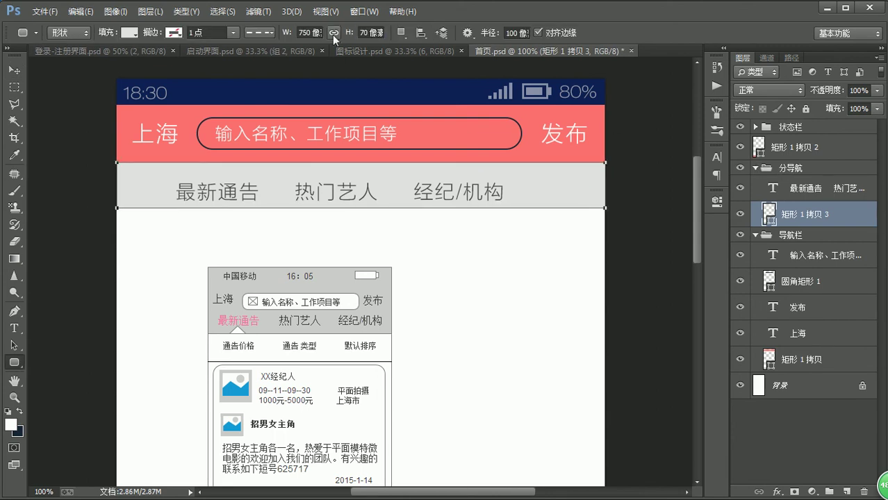
Move the three sub-navigation labels up to the vertical middle of the grey bar.
{"action": "key", "text": "v"}
{"action": "left_click", "coordinate": [465, 237]}
{"action": "mouse_move", "coordinate": [477, 194]}
{"action": "left_mouse_down"}
{"action": "mouse_move", "coordinate": [478, 177]}
{"action": "mouse_move", "coordinate": [479, 188]}
{"action": "left_mouse_up"}
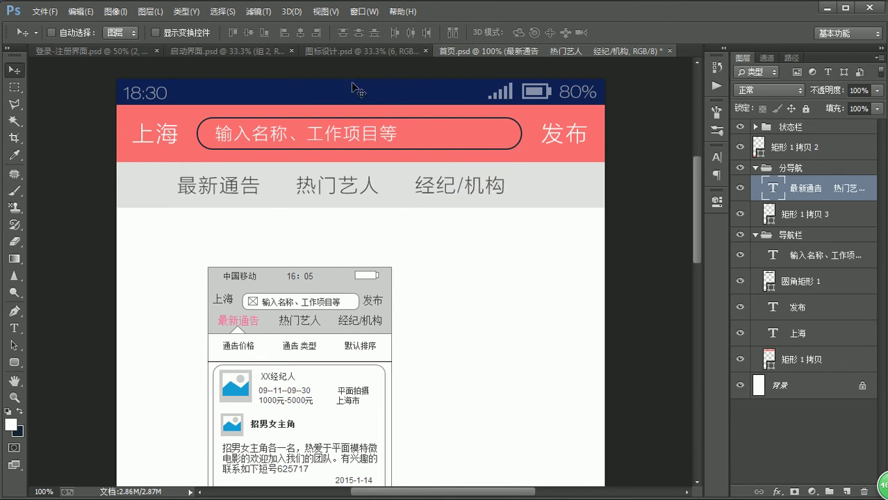
Widen the gaps between 最新通告, 热门艺人 and 经纪/机构 equally and reposition the line across the middle of the grey bar.
{"action": "key", "text": "t"}
{"action": "left_click", "coordinate": [292, 186]}
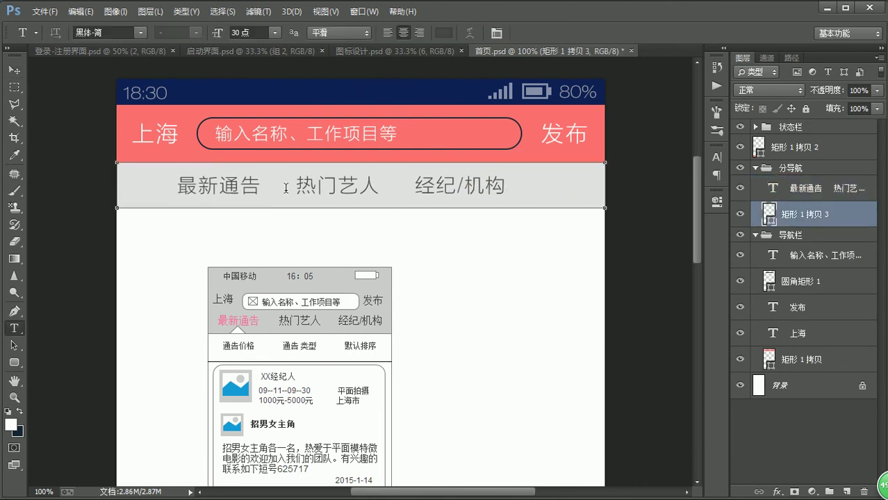
{"action": "left_click", "coordinate": [417, 188]}
{"action": "double_click", "coordinate": [268, 187]}
{"action": "key", "text": "ctrl+c"}
{"action": "left_click", "coordinate": [405, 204]}
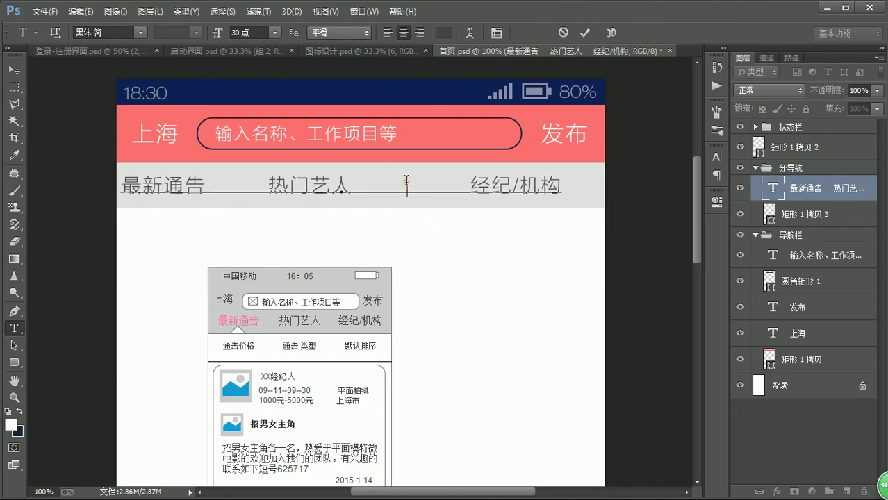
{"action": "key", "text": "ctrl+Return"}
{"action": "left_click", "coordinate": [14, 71]}
{"action": "left_click_drag", "start_coordinate": [424, 193], "coordinate": [446, 196]}
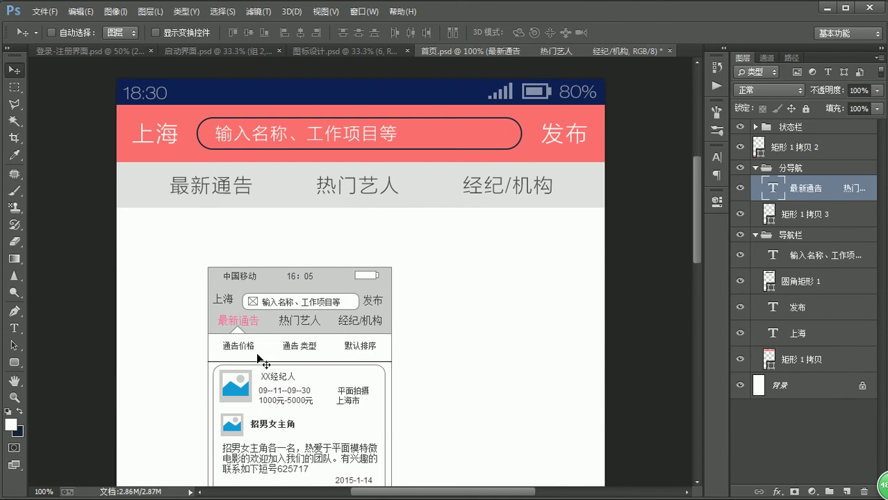
Start a text line beneath the grey sub-navigation bar with the label 通告价格.
{"action": "key", "text": "t"}
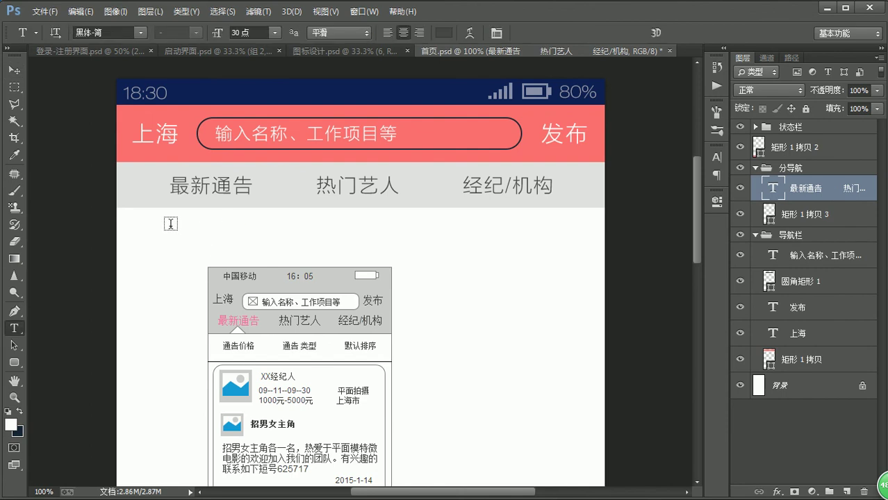
{"action": "left_click", "coordinate": [180, 223]}
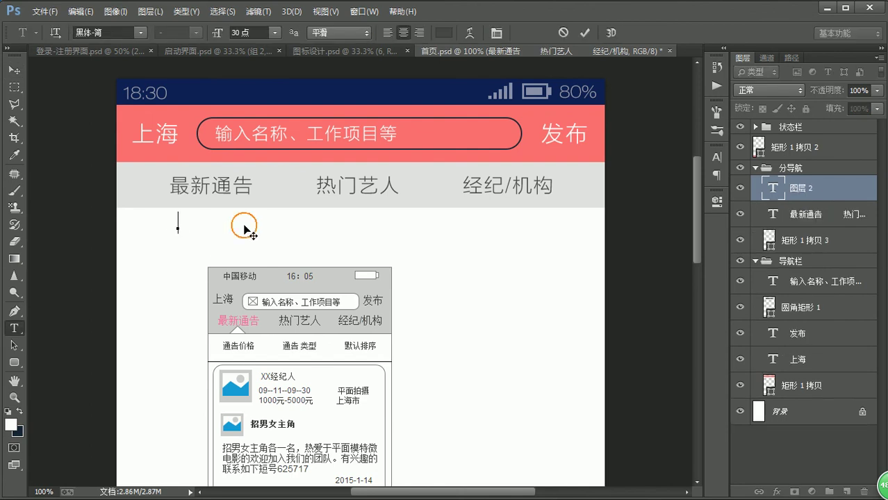
{"action": "type", "text": "tomga"}
{"action": "key", "text": "space"}
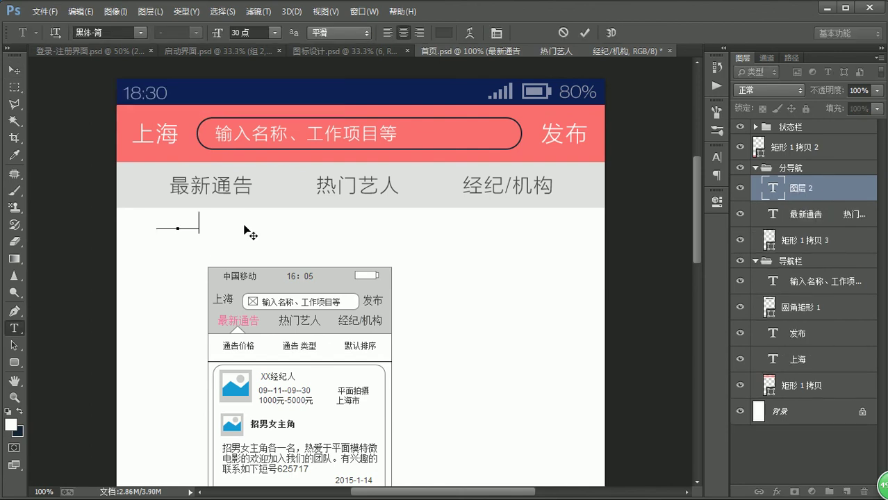
{"action": "key", "text": "BackSpace"}
{"action": "key", "text": "BackSpace"}
{"action": "type", "text": "tonggao"}
{"action": "key", "text": "space"}
{"action": "type", "text": "jiage"}
{"action": "key", "text": "space"}
{"action": "key", "text": "space"}
Continue the same text line with the labels 通告类型 and 默认排序, separated by spaces.
{"action": "type", "text": "tongg"}
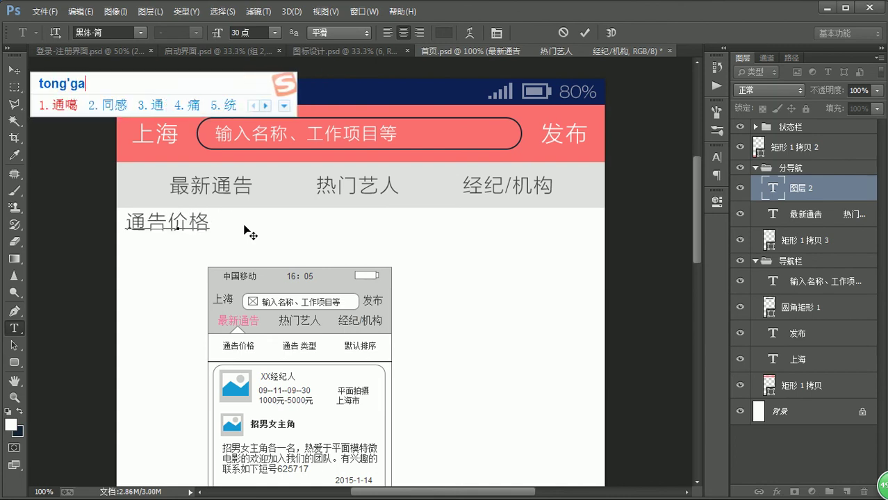
{"action": "key", "text": "space"}
{"action": "type", "text": "leixing"}
{"action": "key", "text": "space"}
{"action": "key", "text": "space"}
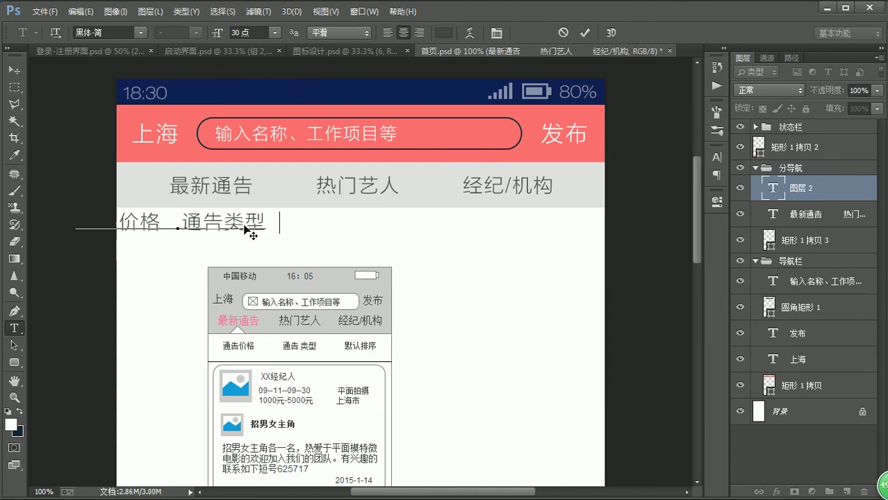
{"action": "type", "text": "moren"}
{"action": "key", "text": "space"}
{"action": "type", "text": "paixu"}
{"action": "key", "text": "space"}
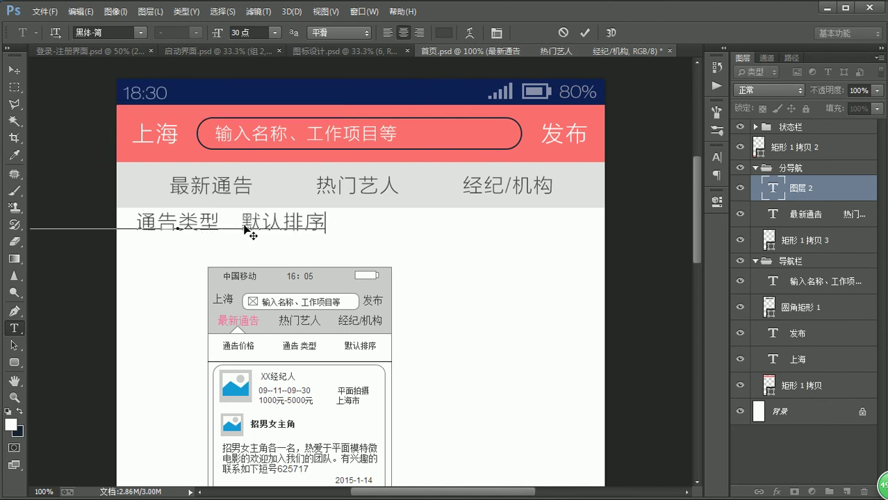
Set the whole filter label line to 26 pt and move it fully onto the page below the grey bar.
{"action": "key", "text": "ctrl+a"}
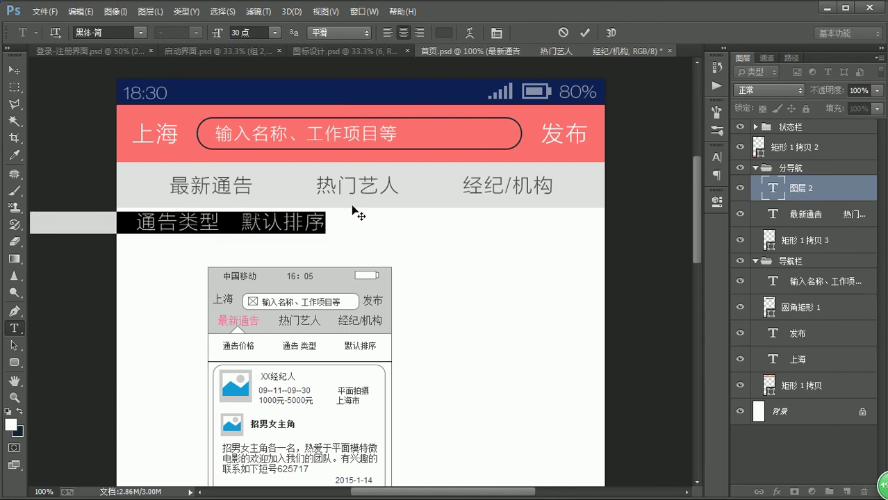
{"action": "left_click", "coordinate": [246, 33]}
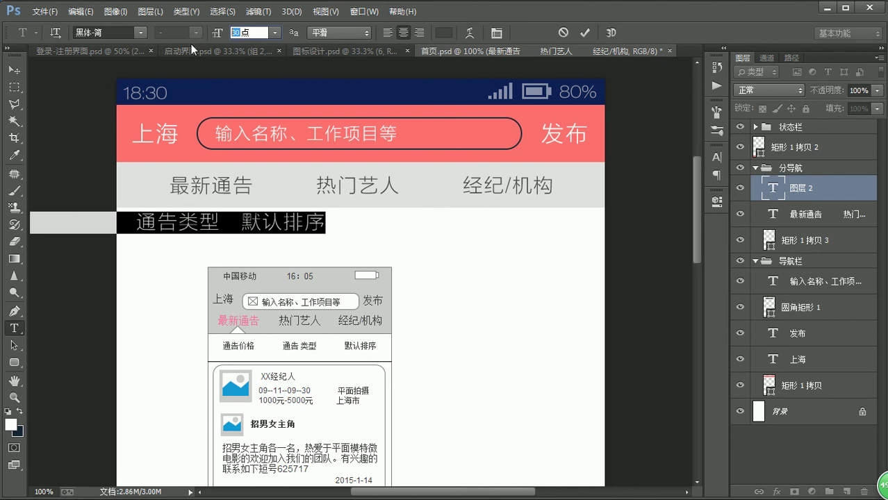
{"action": "type", "text": "26"}
{"action": "key", "text": "Return"}
{"action": "left_click", "coordinate": [13, 71]}
{"action": "left_click_drag", "start_coordinate": [243, 235], "coordinate": [369, 248]}
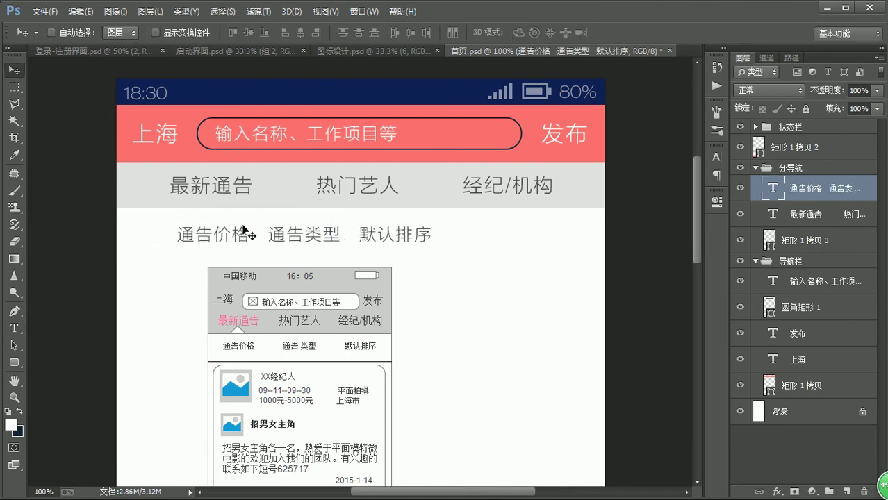
Widen the gaps between 通告价格, 通告类型 and 默认排序 equally and shift the line towards the page centre, closer to the grey bar.
{"action": "key", "text": "t"}
{"action": "key", "text": "shift"}
{"action": "key", "text": "t"}
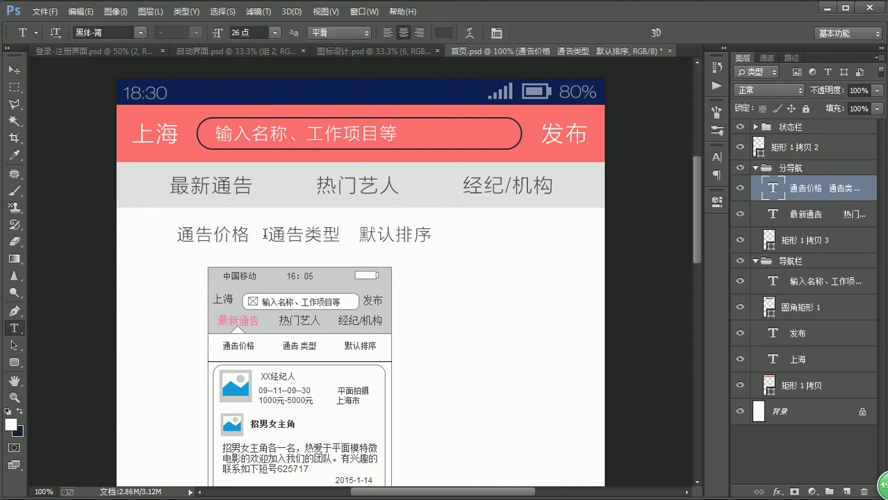
{"action": "left_click", "coordinate": [267, 235]}
{"action": "double_click", "coordinate": [257, 234]}
{"action": "key", "text": "ctrl+c"}
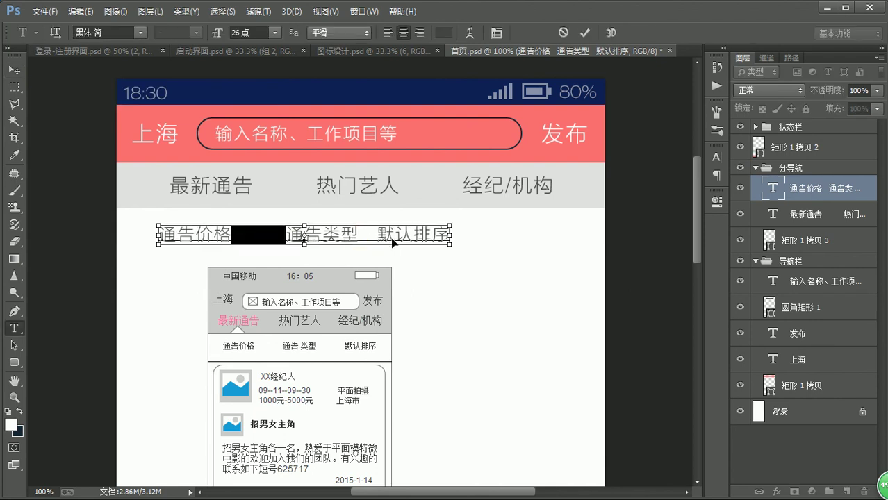
{"action": "double_click", "coordinate": [368, 233]}
{"action": "key", "text": "ctrl+v"}
{"action": "key", "text": "ctrl+Return"}
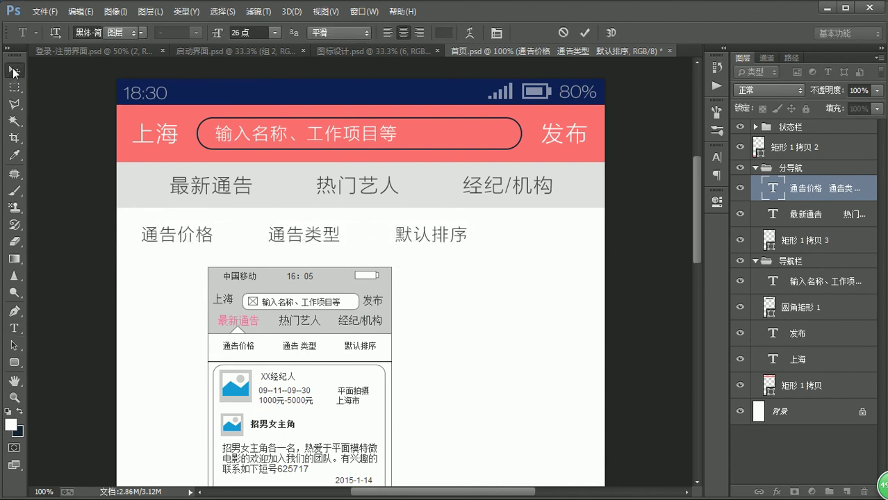
{"action": "key", "text": "v"}
{"action": "left_click_drag", "start_coordinate": [320, 242], "coordinate": [355, 239]}
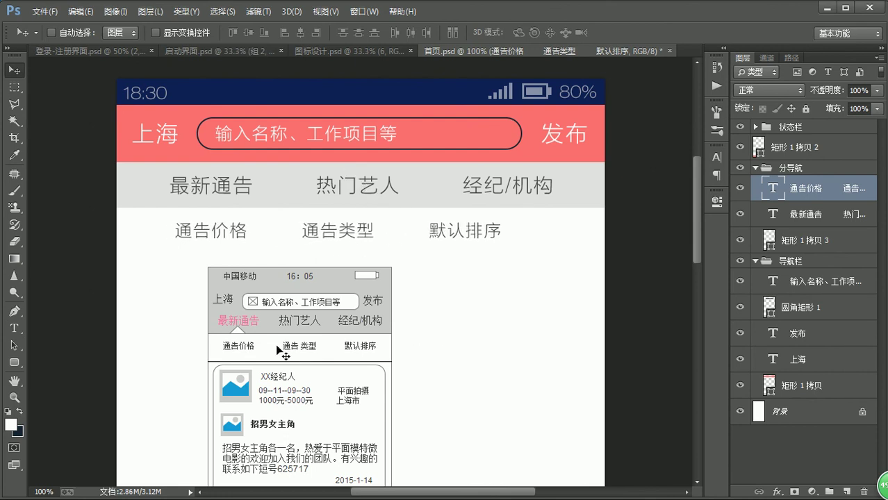
Move the pasted wireframe image down the page to just above the red bottom bar.
{"action": "scroll", "coordinate": [324, 379], "scroll_direction": "down", "scroll_amount": 5}
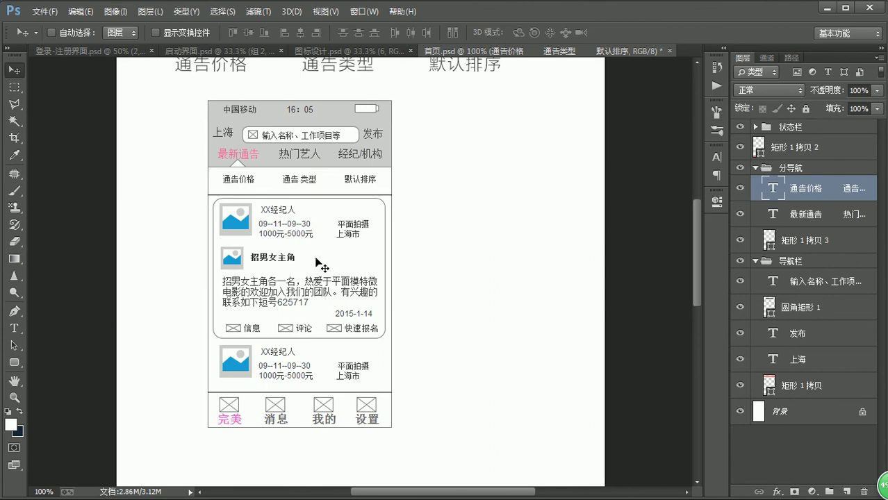
{"action": "scroll", "coordinate": [317, 261], "scroll_direction": "up", "scroll_amount": 4}
{"action": "scroll", "coordinate": [402, 390], "scroll_direction": "down", "scroll_amount": 13}
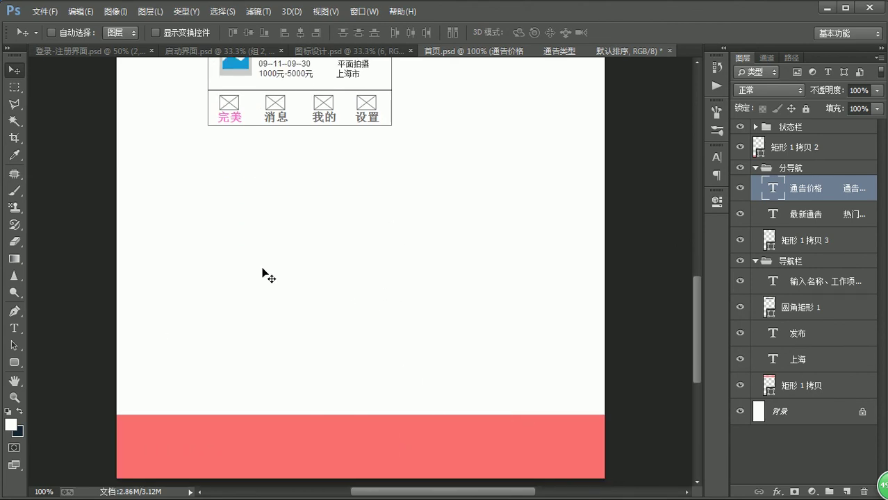
{"action": "scroll", "coordinate": [253, 259], "scroll_direction": "up", "scroll_amount": 9}
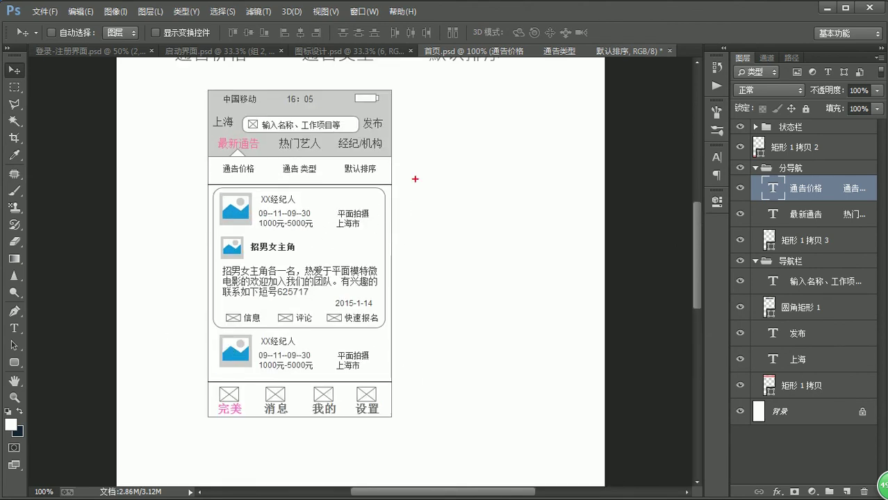
{"action": "mouse_move", "coordinate": [214, 175]}
{"action": "left_mouse_down"}
{"action": "mouse_move", "coordinate": [397, 272]}
{"action": "mouse_move", "coordinate": [233, 204]}
{"action": "left_mouse_up"}
{"action": "key", "text": "Escape"}
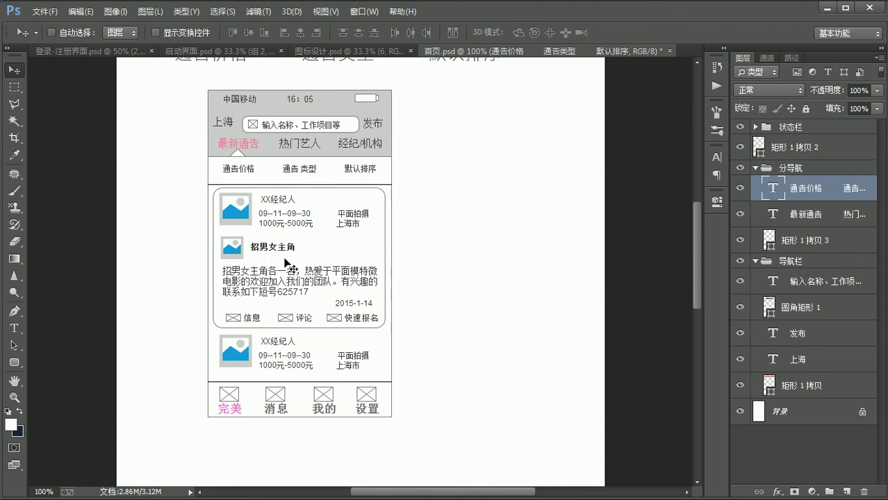
{"action": "left_click_drag", "start_coordinate": [298, 303], "coordinate": [316, 388]}
{"action": "scroll", "coordinate": [326, 388], "scroll_direction": "down", "scroll_amount": 9}
{"action": "left_click_drag", "start_coordinate": [314, 216], "coordinate": [315, 313]}
{"action": "scroll", "coordinate": [307, 303], "scroll_direction": "down", "scroll_amount": 5}
{"action": "left_click_drag", "start_coordinate": [314, 150], "coordinate": [306, 211]}
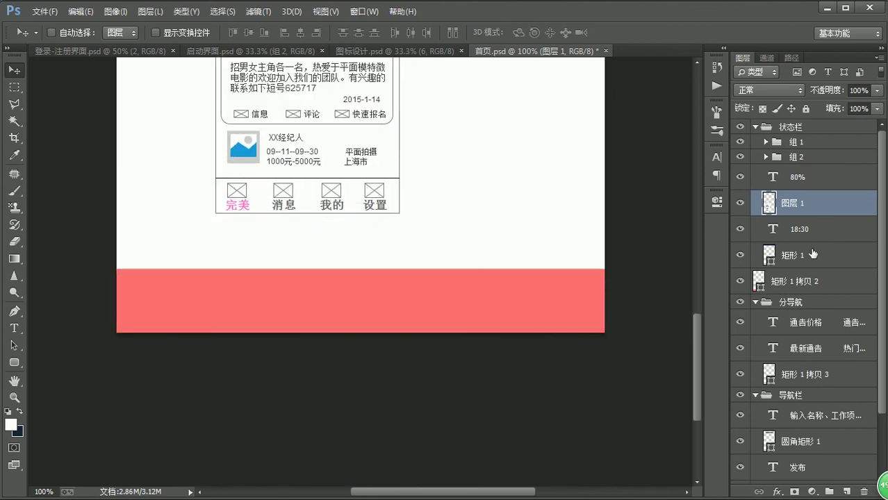
Take the wireframe layer 图层 1 out of the 状态栏 group to the top of the layer stack and collapse that group.
{"action": "left_click_drag", "start_coordinate": [813, 212], "coordinate": [807, 134]}
{"action": "left_click", "coordinate": [755, 153]}
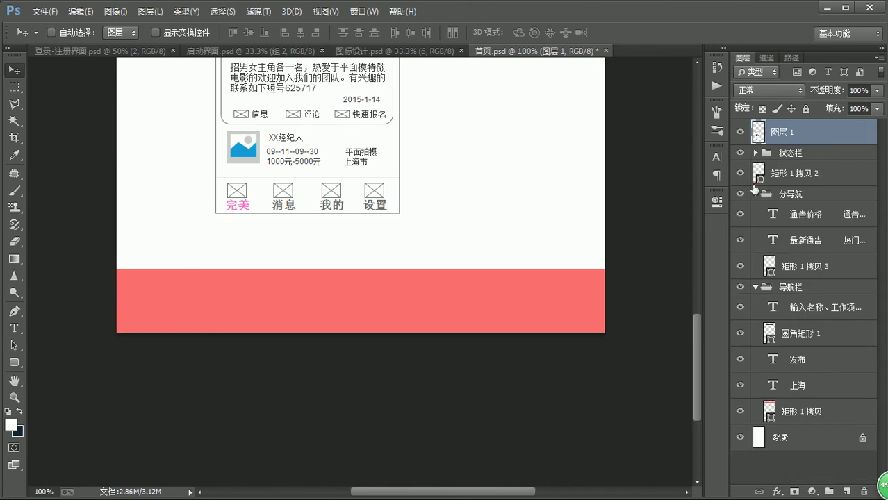
{"action": "scroll", "coordinate": [507, 182], "scroll_direction": "up", "scroll_amount": 5}
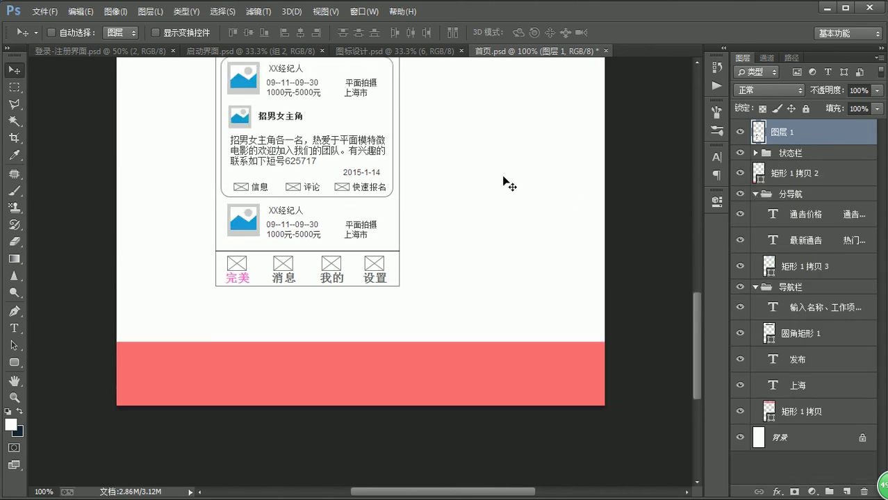
{"action": "scroll", "coordinate": [692, 286], "scroll_direction": "up", "scroll_amount": 1}
{"action": "left_click_drag", "start_coordinate": [692, 286], "coordinate": [691, 193]}
Collapse the 分导航 and 导航栏 groups and put the bottom bar's rectangle 矩形 1 拷贝 2 in its own group.
{"action": "left_click", "coordinate": [575, 168], "text": "ctrl"}
{"action": "left_click", "coordinate": [752, 195]}
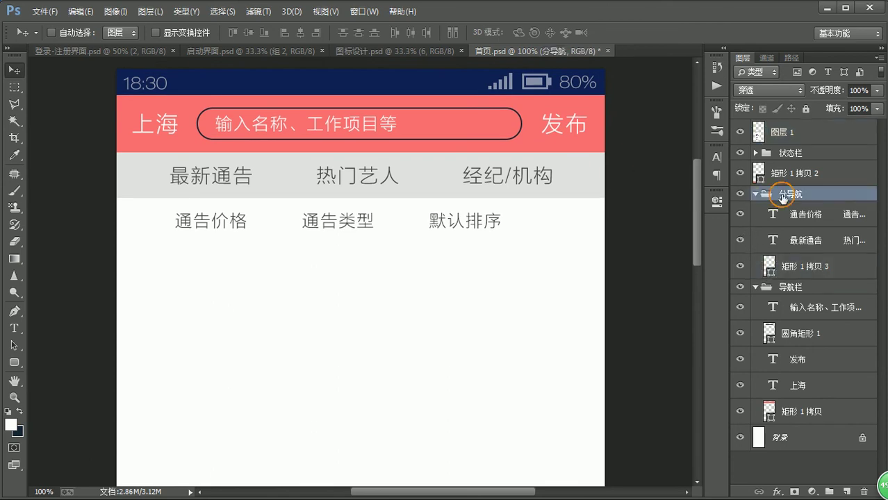
{"action": "left_click", "coordinate": [755, 195]}
{"action": "left_click", "coordinate": [816, 175]}
{"action": "left_click", "coordinate": [756, 208]}
{"action": "left_click", "coordinate": [815, 175]}
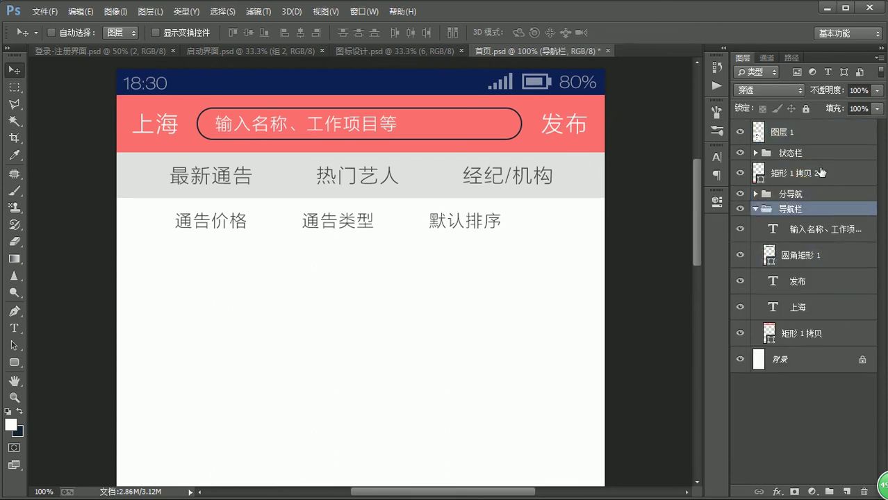
{"action": "left_click", "coordinate": [756, 209]}
{"action": "key", "text": "ctrl+g"}
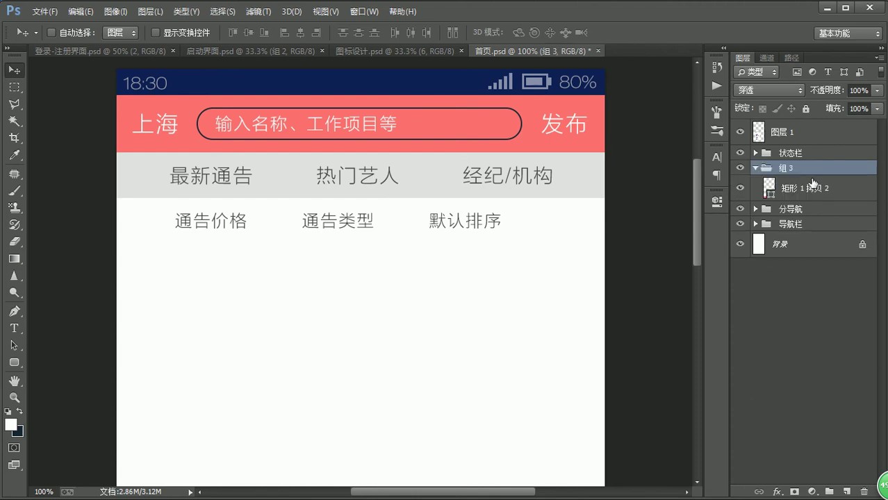
Check slide 5 of 03-UI移动端平台设计规范.ppt for the component's term and rename the bottom bar's group to 主菜单栏.
{"action": "left_click", "coordinate": [755, 167]}
{"action": "double_click", "coordinate": [783, 167]}
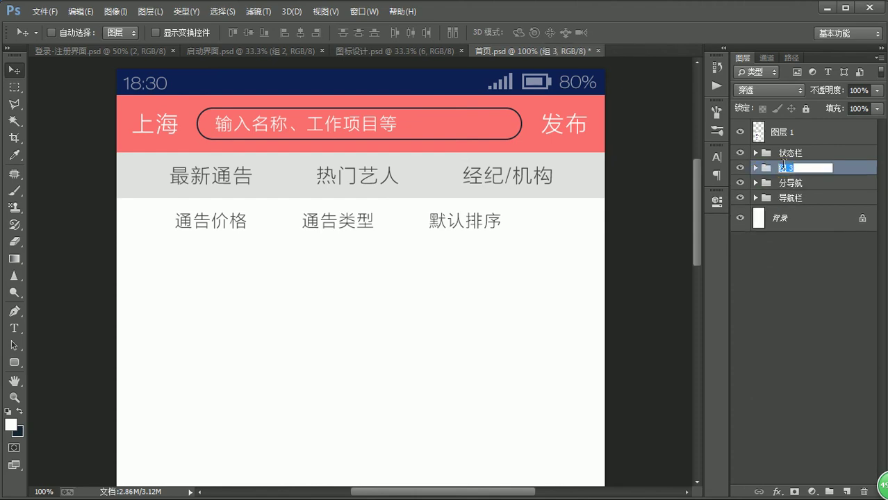
{"action": "type", "text": "朱擦"}
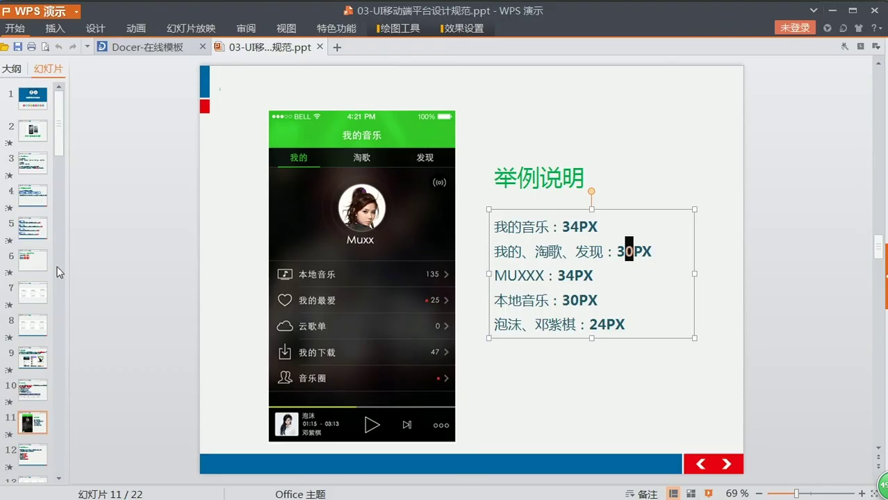
{"action": "left_click", "coordinate": [33, 228]}
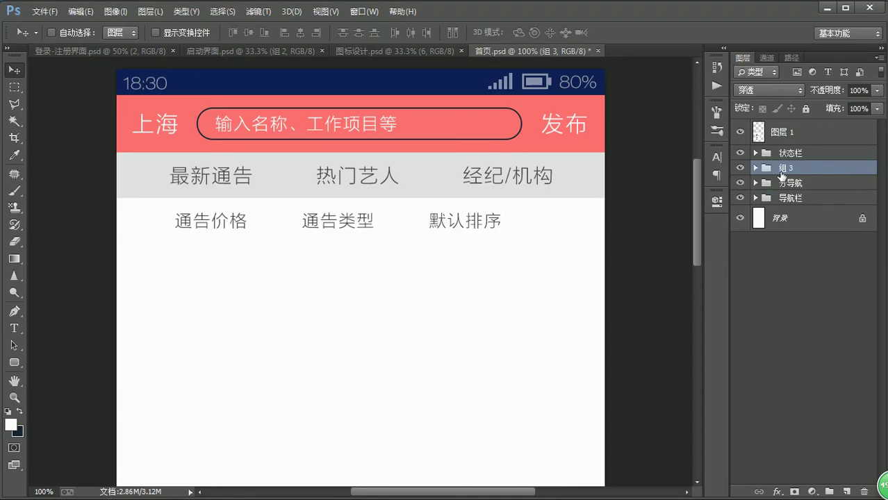
{"action": "double_click", "coordinate": [784, 168]}
{"action": "type", "text": "主菜单栏"}
{"action": "left_click", "coordinate": [799, 197]}
{"action": "left_click_drag", "start_coordinate": [698, 216], "coordinate": [663, 342]}
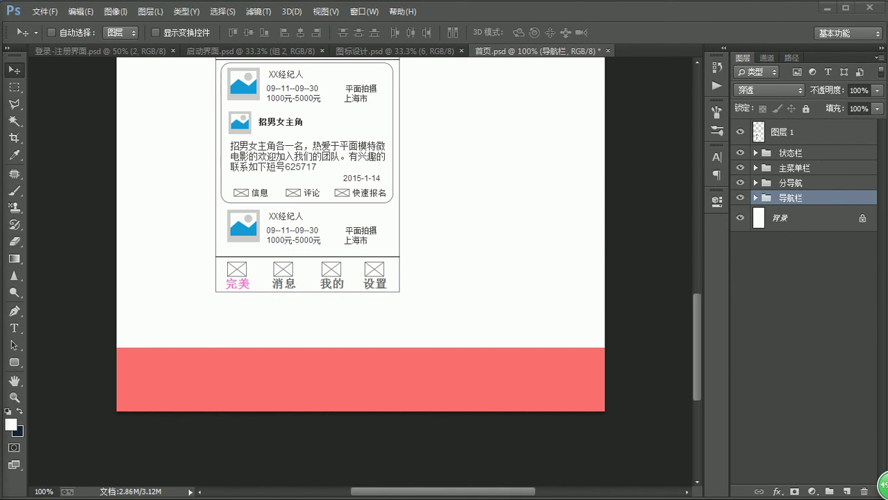
{"action": "key", "text": "alt+Tab"}
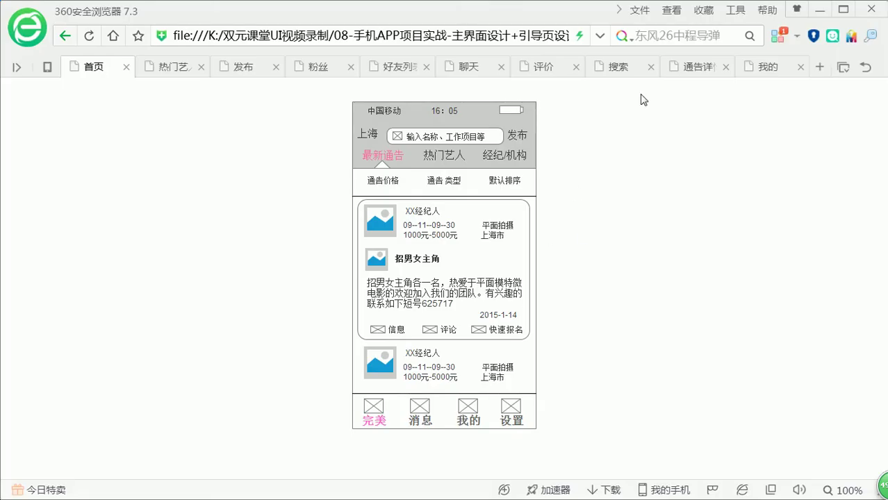
{"action": "left_click", "coordinate": [771, 67]}
{"action": "left_click", "coordinate": [820, 66]}
{"action": "type", "text": "www.baidu.com"}
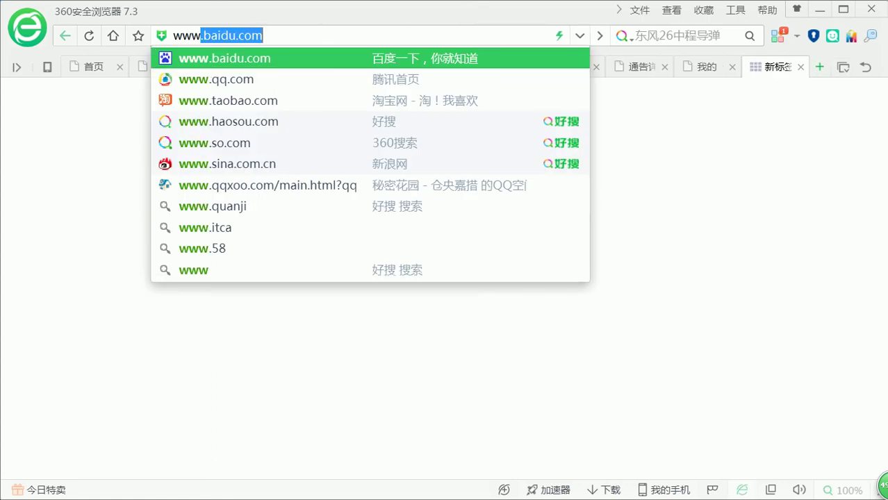
{"action": "key", "text": "Return"}
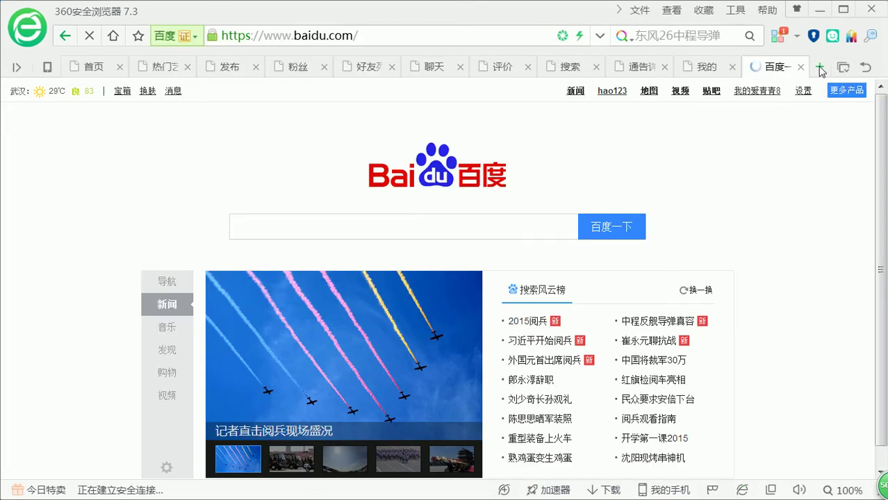
Search Baidu for app界面设计 and show the image results.
{"action": "type", "text": "APP界面"}
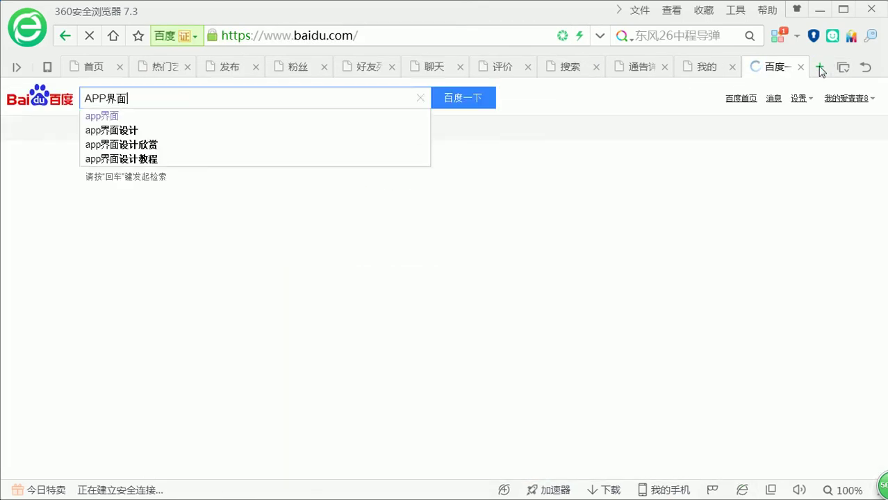
{"action": "left_click", "coordinate": [111, 130]}
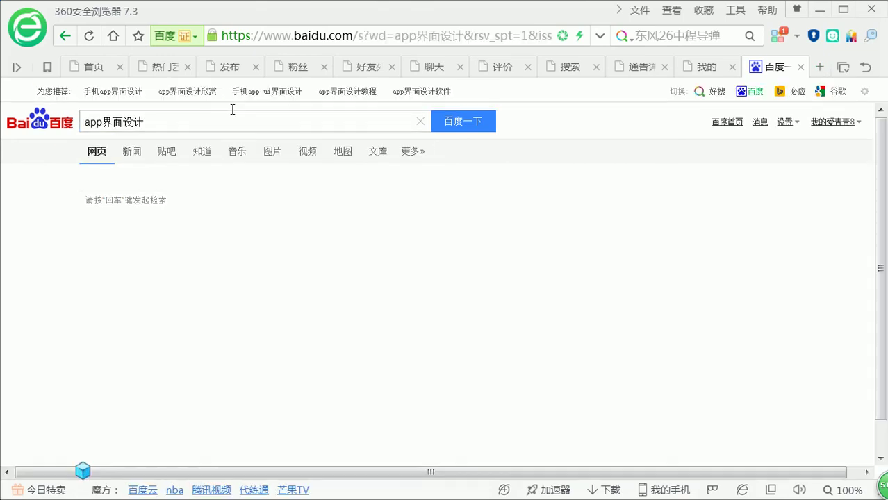
{"action": "left_click", "coordinate": [272, 153]}
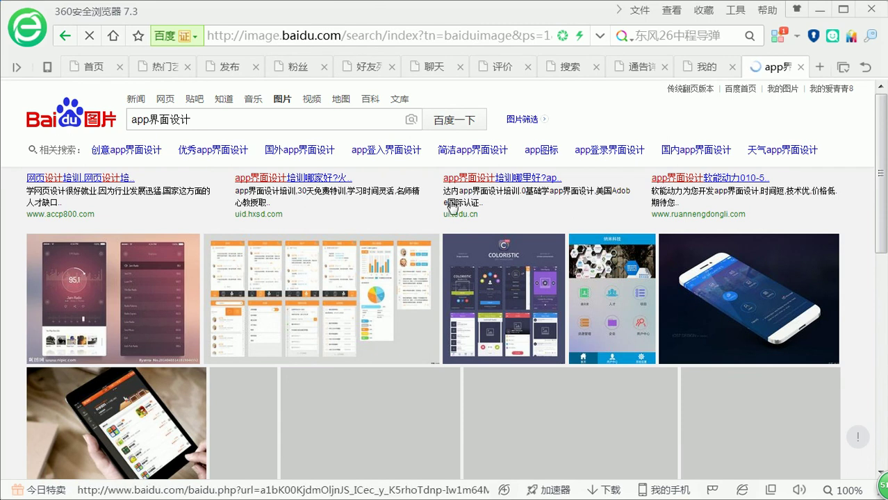
Browse the app界面设计 image results and open the 教育类app界面设计 picture showing four white phones.
{"action": "scroll", "coordinate": [612, 211], "scroll_direction": "down", "scroll_amount": 3}
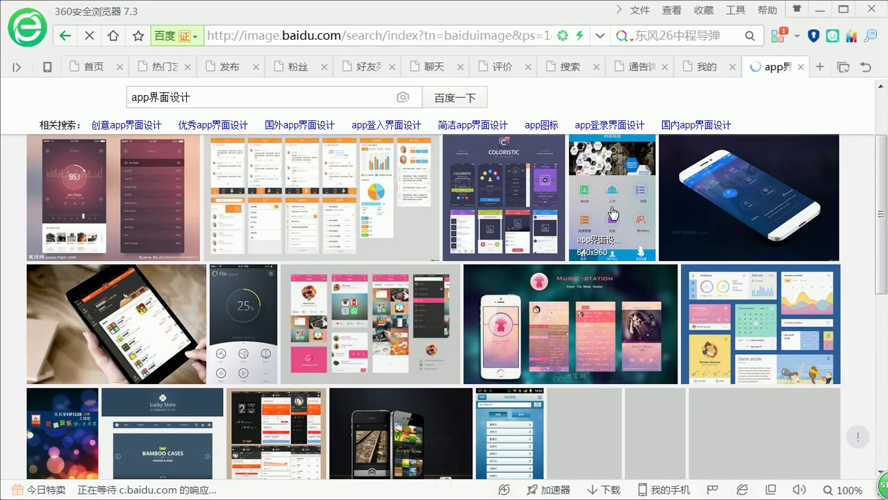
{"action": "scroll", "coordinate": [613, 212], "scroll_direction": "down", "scroll_amount": 3}
{"action": "scroll", "coordinate": [613, 213], "scroll_direction": "down", "scroll_amount": 3}
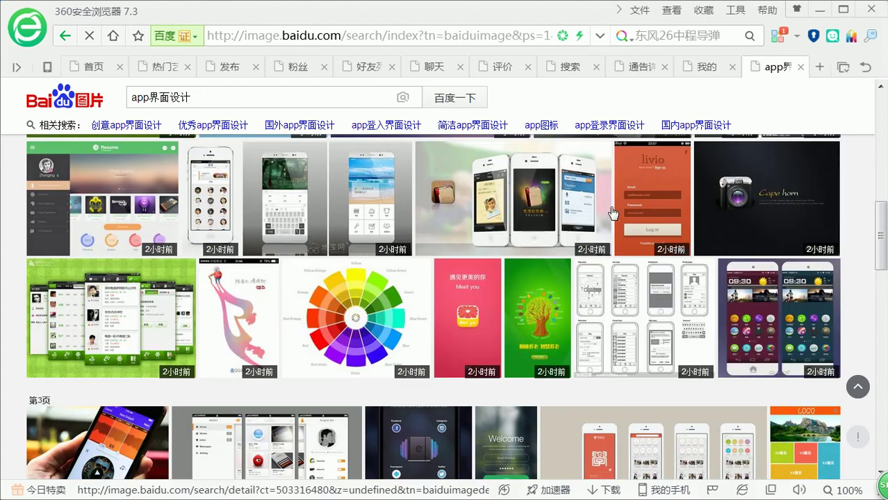
{"action": "scroll", "coordinate": [612, 213], "scroll_direction": "down", "scroll_amount": 1}
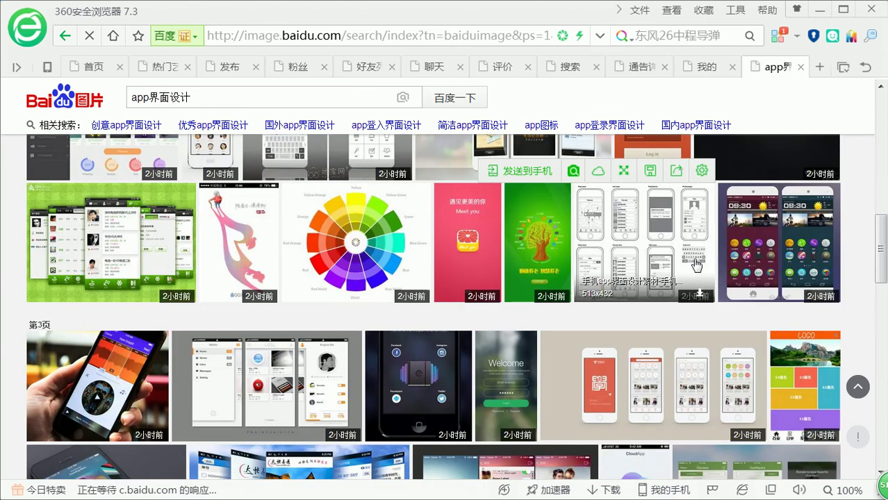
{"action": "scroll", "coordinate": [696, 265], "scroll_direction": "down", "scroll_amount": 3}
{"action": "scroll", "coordinate": [696, 263], "scroll_direction": "up", "scroll_amount": 1}
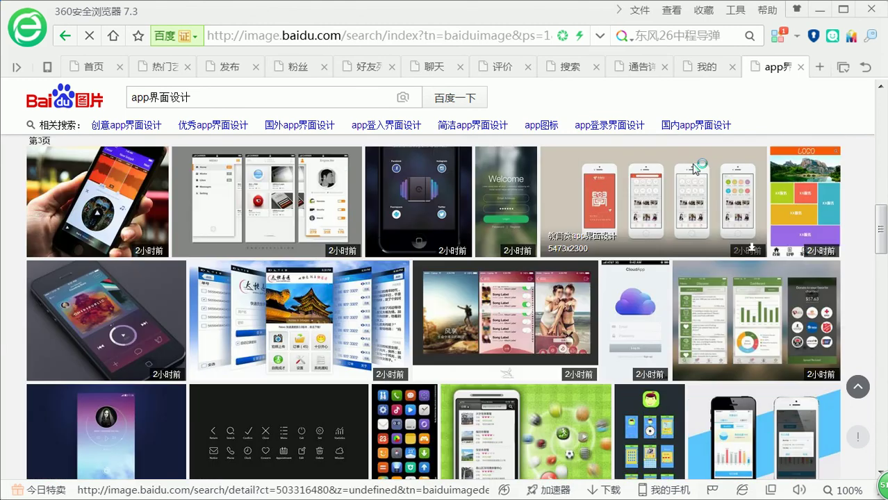
{"action": "scroll", "coordinate": [694, 169], "scroll_direction": "up", "scroll_amount": 1}
{"action": "left_click", "coordinate": [691, 222]}
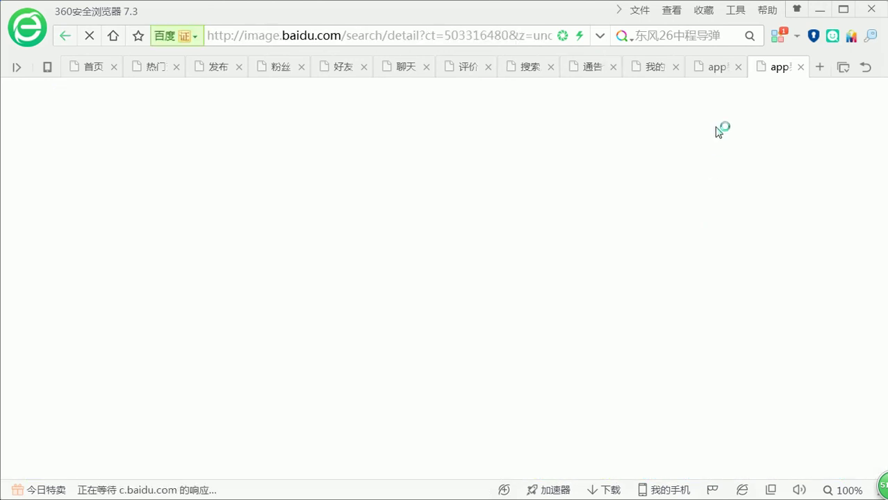
Return to the image results, look further down and open the green 天天运动app界面设计 picture.
{"action": "left_click", "coordinate": [713, 67]}
{"action": "scroll", "coordinate": [707, 207], "scroll_direction": "down", "scroll_amount": 5}
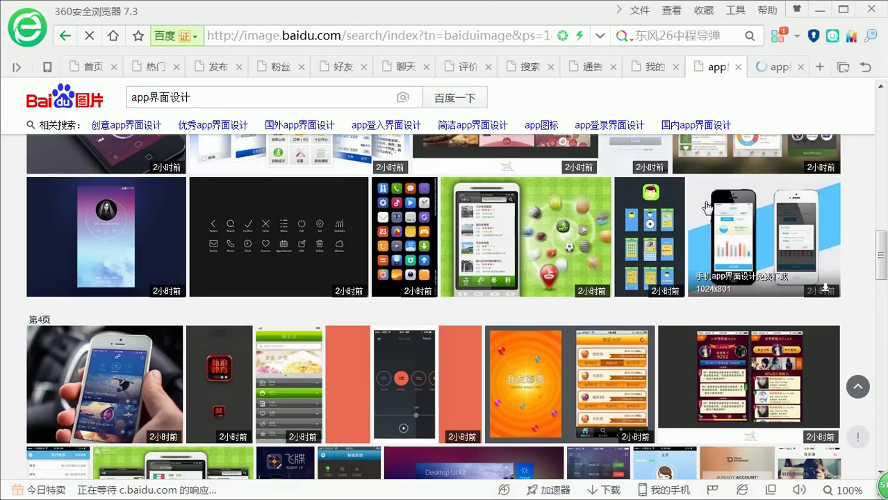
{"action": "scroll", "coordinate": [708, 207], "scroll_direction": "down", "scroll_amount": 3}
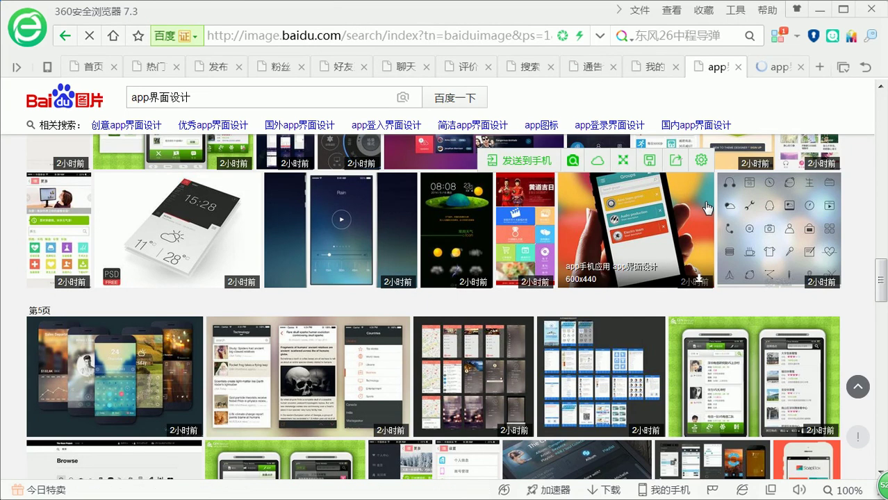
{"action": "scroll", "coordinate": [707, 207], "scroll_direction": "down", "scroll_amount": 5}
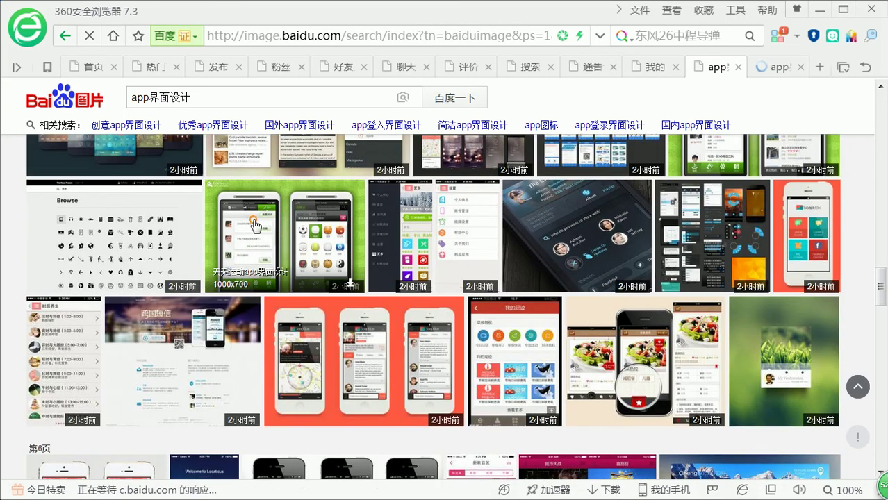
{"action": "left_click", "coordinate": [707, 207]}
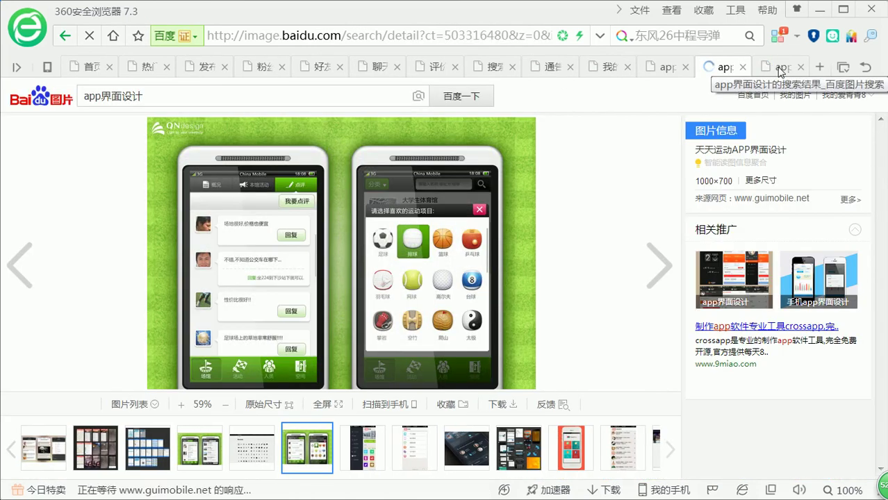
Examine the bottom menu's icons and labels in the 教育类app界面设计 picture at original size.
{"action": "left_click", "coordinate": [776, 68]}
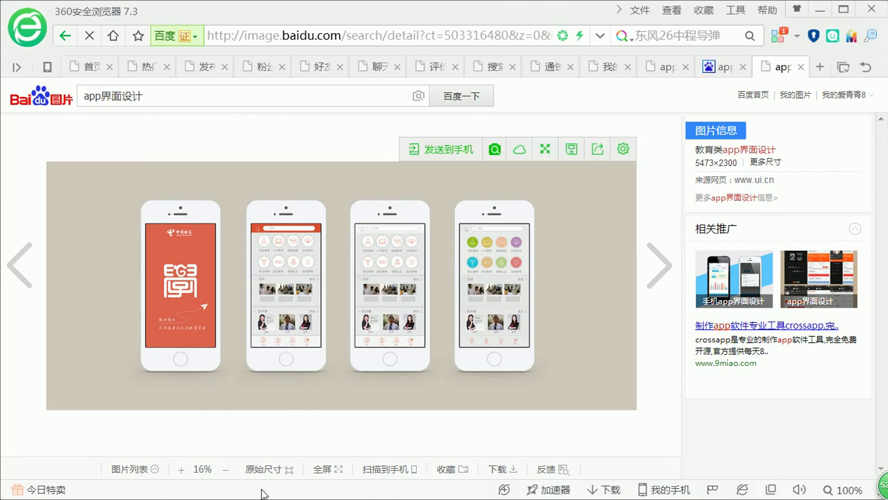
{"action": "left_click", "coordinate": [278, 469]}
{"action": "left_click_drag", "start_coordinate": [303, 364], "coordinate": [322, 337]}
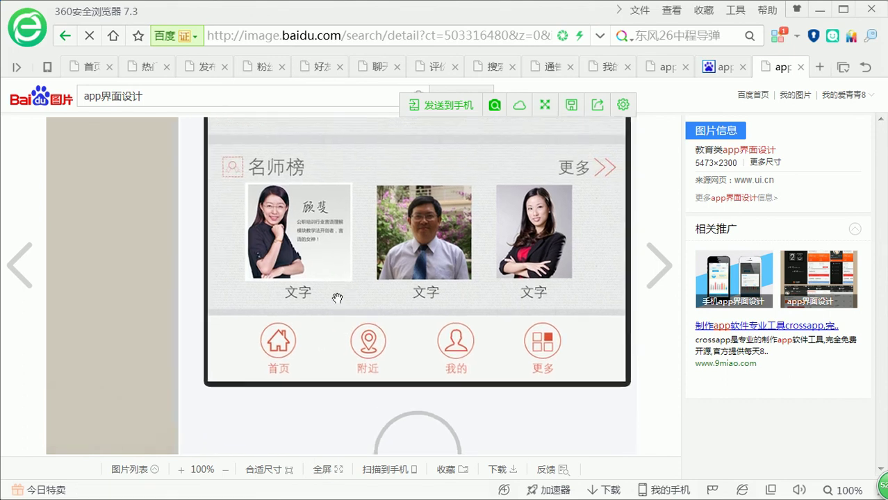
{"action": "left_click_drag", "start_coordinate": [348, 283], "coordinate": [334, 298]}
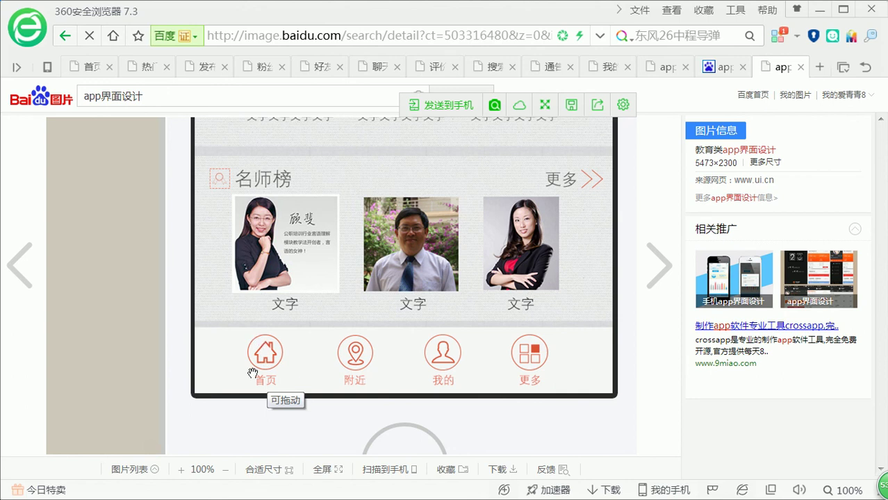
Examine the green bottom menu's icons and labels in the 天天运动APP界面设计 picture at original size.
{"action": "left_click", "coordinate": [719, 66]}
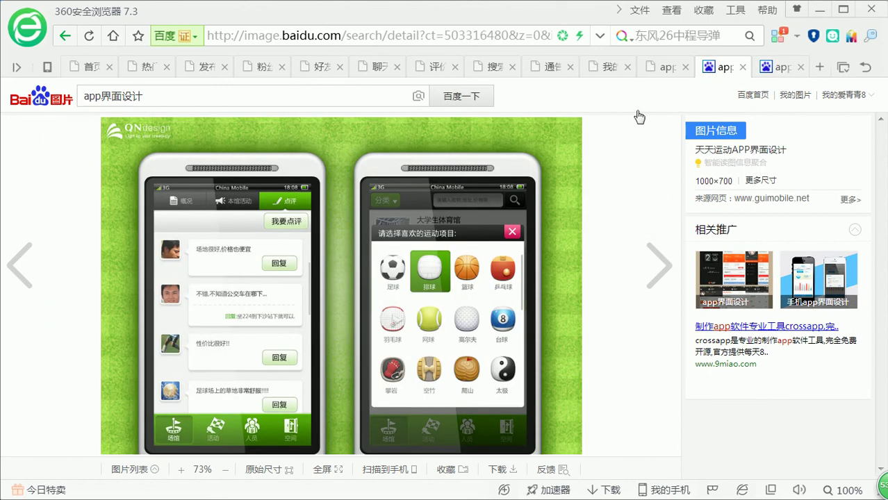
{"action": "left_click", "coordinate": [278, 470]}
{"action": "left_click_drag", "start_coordinate": [307, 363], "coordinate": [378, 356]}
{"action": "left_click_drag", "start_coordinate": [341, 392], "coordinate": [361, 294]}
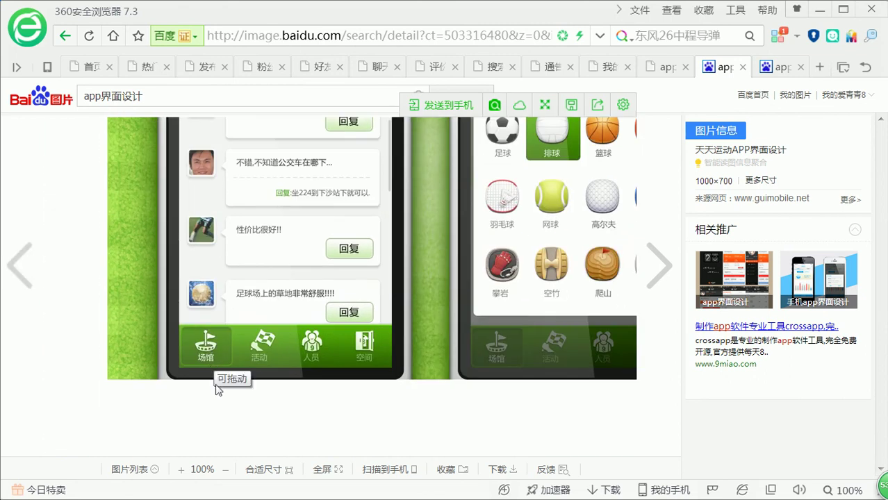
Switch to Photoshop, add the text labels 完美, 消息, 我的 and 设置 in the 主菜单栏 group and move them onto the red bottom bar.
{"action": "key", "text": "alt+Tab"}
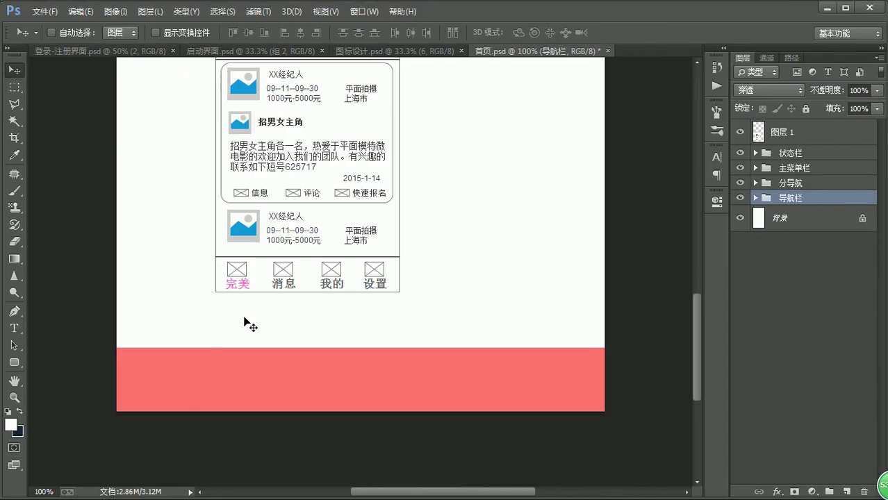
{"action": "left_click", "coordinate": [754, 168]}
{"action": "left_click", "coordinate": [817, 186]}
{"action": "key", "text": "t"}
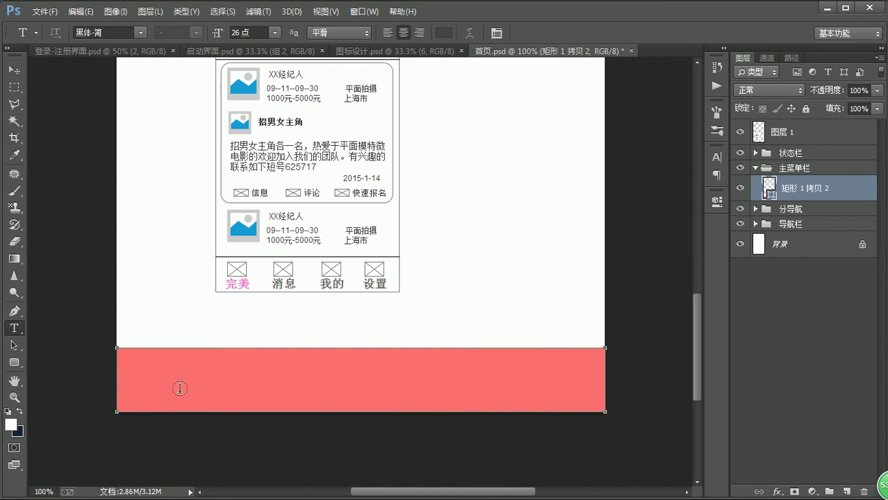
{"action": "left_click", "coordinate": [167, 328]}
{"action": "type", "text": "wanmei"}
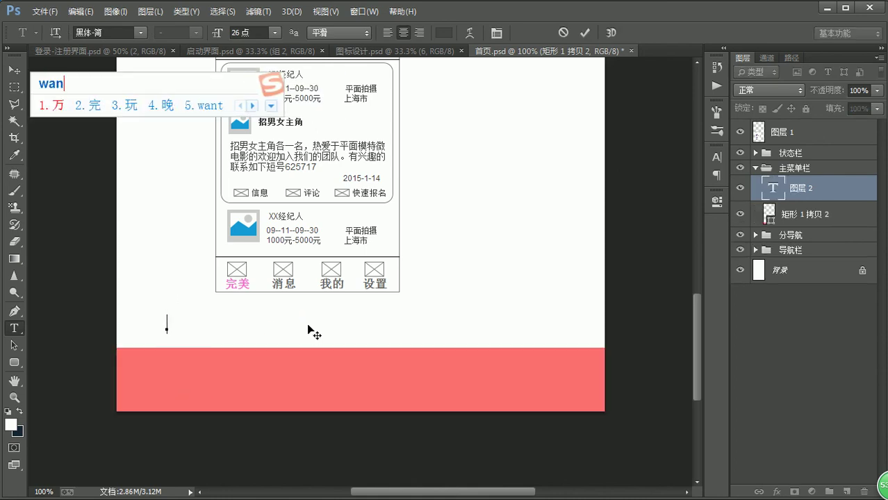
{"action": "key", "text": "space"}
{"action": "type", "text": "xiaoxi"}
{"action": "key", "text": "space"}
{"action": "type", "text": "wo"}
{"action": "key", "text": "space"}
{"action": "type", "text": "de"}
{"action": "key", "text": "space"}
{"action": "type", "text": "shezhi"}
{"action": "key", "text": "space"}
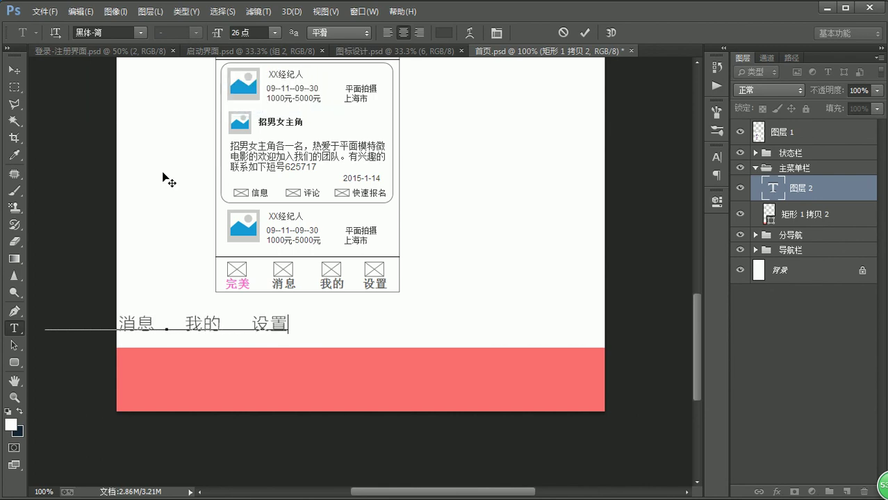
{"action": "left_click", "coordinate": [14, 70]}
{"action": "left_click_drag", "start_coordinate": [219, 283], "coordinate": [382, 356]}
Widen the gaps between the four menu labels by copying one spacing into the others, and reposition the text low across the red bar.
{"action": "key", "text": "t"}
{"action": "key", "text": "Escape"}
{"action": "key", "text": "t"}
{"action": "left_click", "coordinate": [259, 387]}
{"action": "double_click", "coordinate": [242, 388]}
{"action": "key", "text": "ctrl+c"}
{"action": "double_click", "coordinate": [339, 388]}
{"action": "key", "text": "ctrl+v"}
{"action": "double_click", "coordinate": [418, 390]}
{"action": "key", "text": "ctrl+v"}
{"action": "left_click", "coordinate": [14, 70]}
{"action": "left_click_drag", "start_coordinate": [373, 389], "coordinate": [417, 395]}
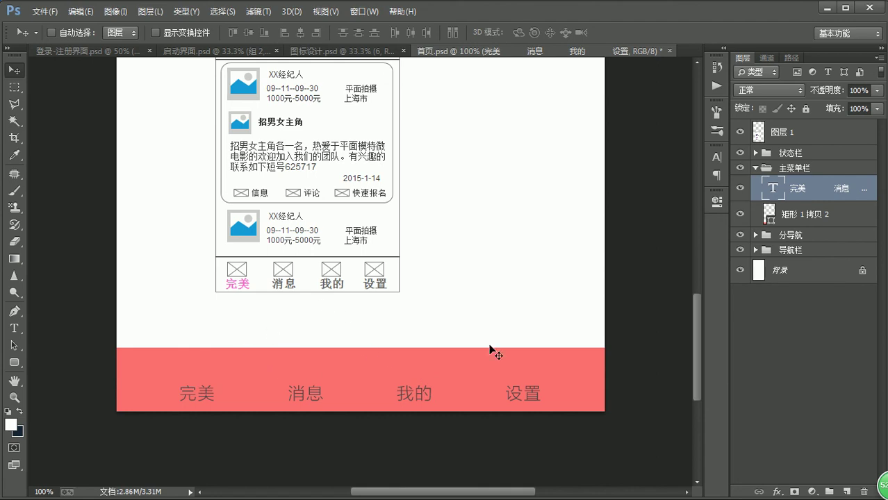
Review the overall home page layout from the status bar to the bottom menu at 50% zoom.
{"action": "left_click_drag", "start_coordinate": [696, 354], "coordinate": [697, 201]}
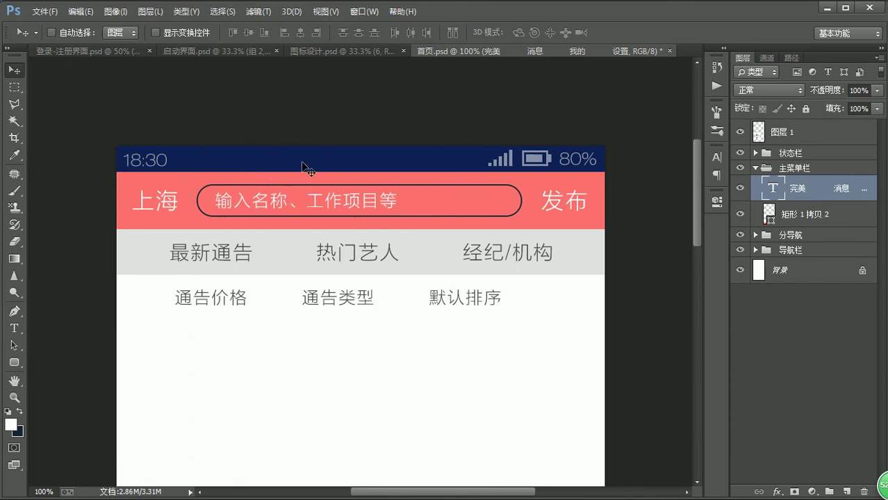
{"action": "key", "text": "z"}
{"action": "left_click", "coordinate": [392, 222], "text": "alt"}
{"action": "left_click", "coordinate": [392, 224], "text": "alt"}
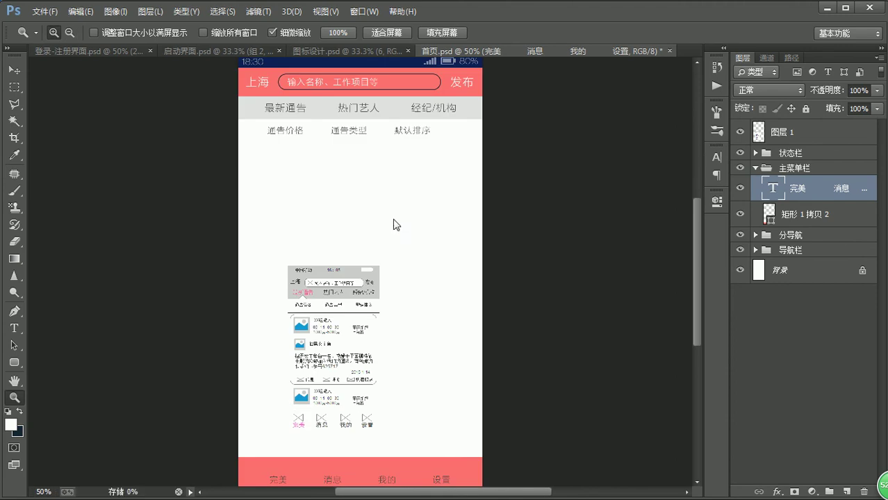